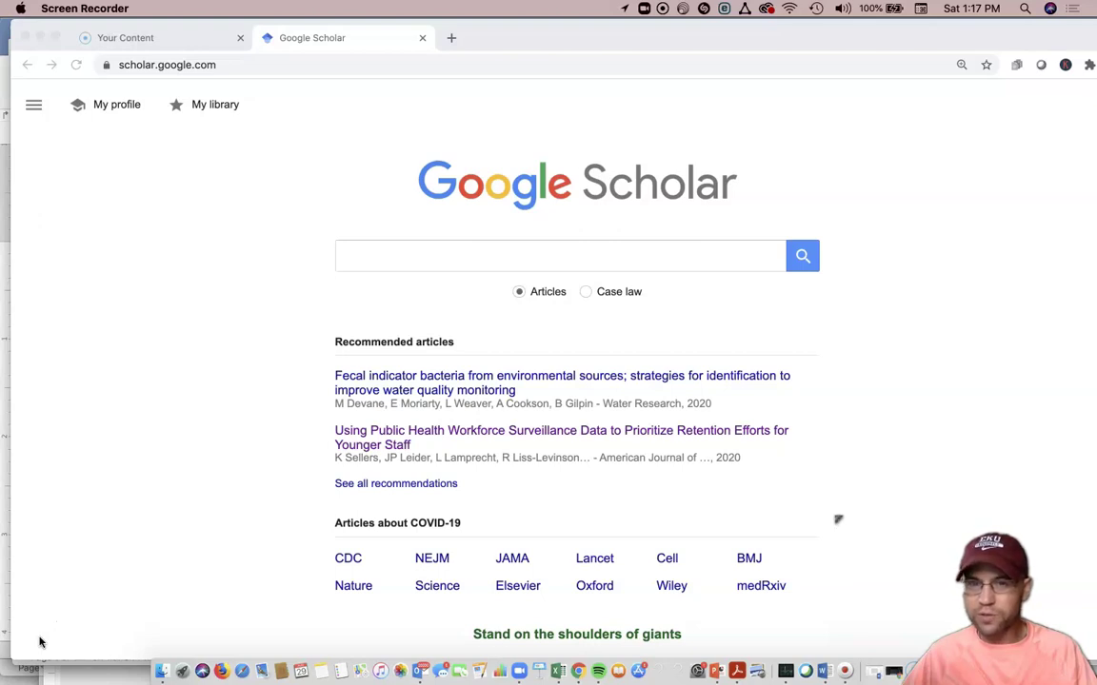
Step: Search Google Scholar for 'antibiotics milk' using the autocomplete suggestion, then skim the results
{"action": "left_click", "coordinate": [36, 643]}
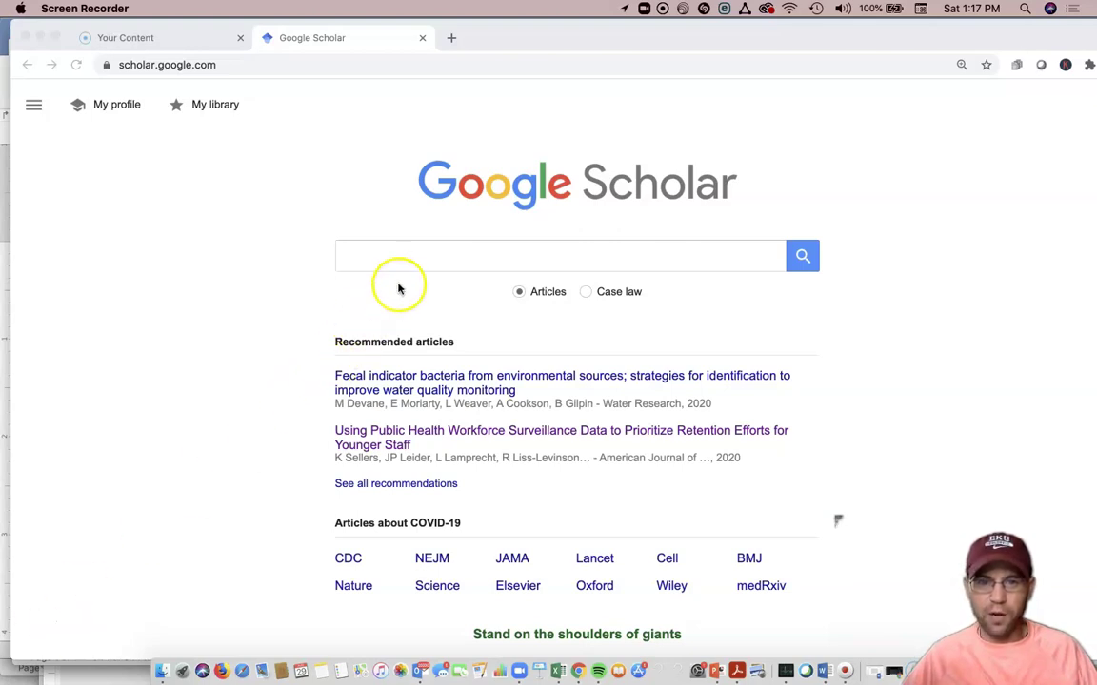
{"action": "left_click", "coordinate": [419, 259]}
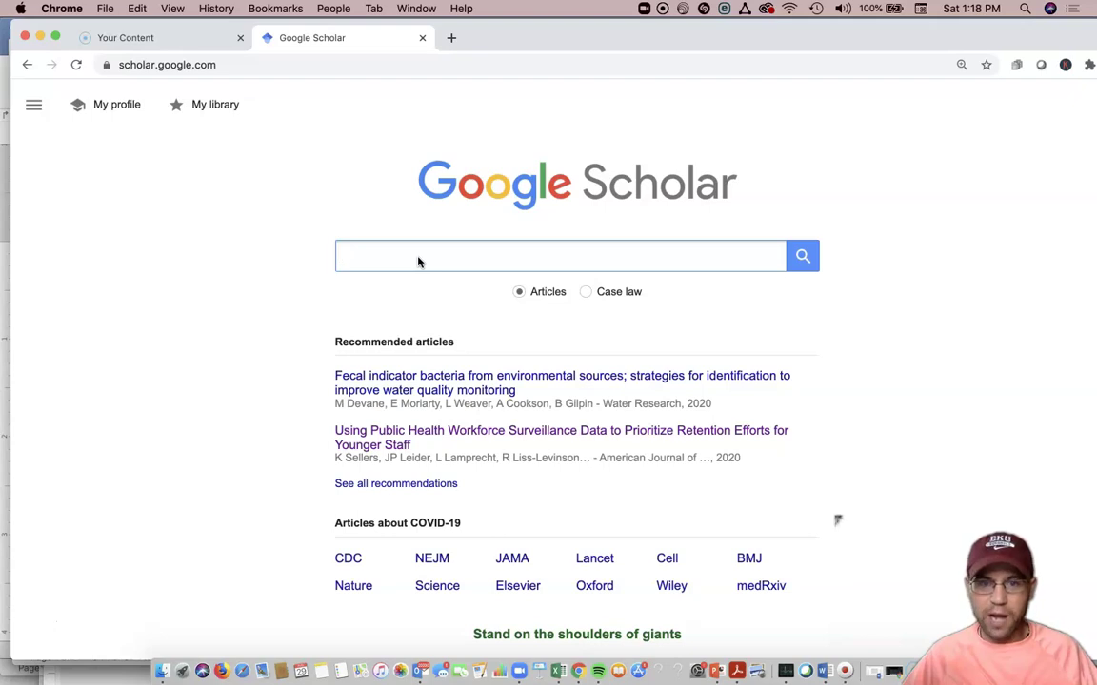
{"action": "type", "text": "anti"}
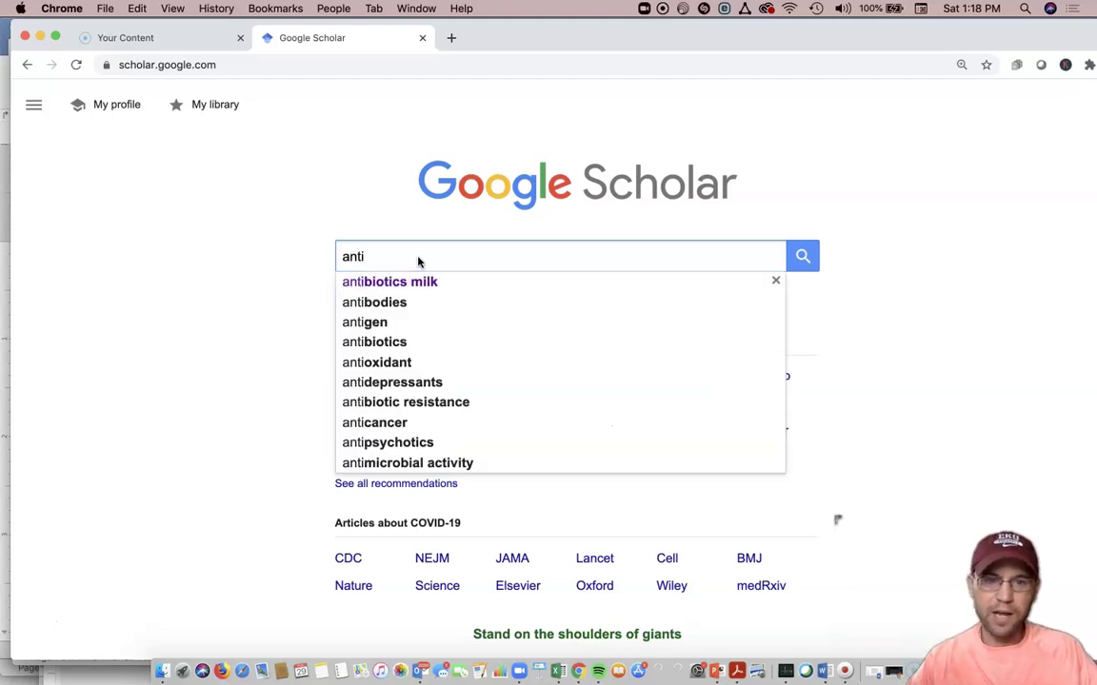
{"action": "key", "text": "Down"}
{"action": "key", "text": "Return"}
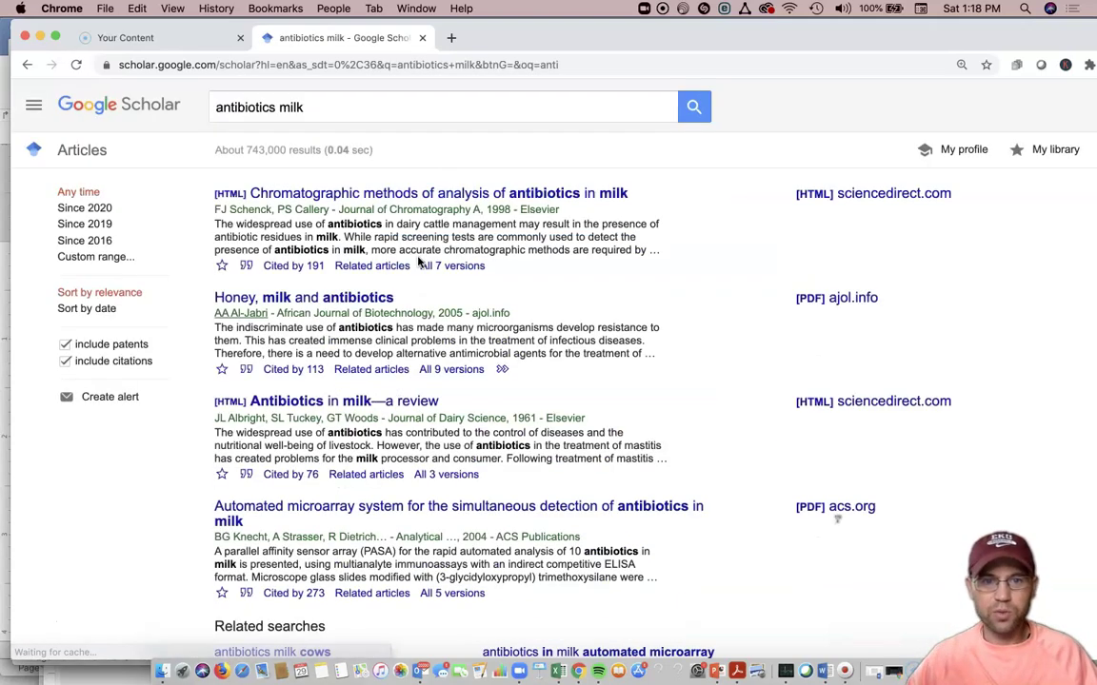
{"action": "left_click", "coordinate": [410, 254]}
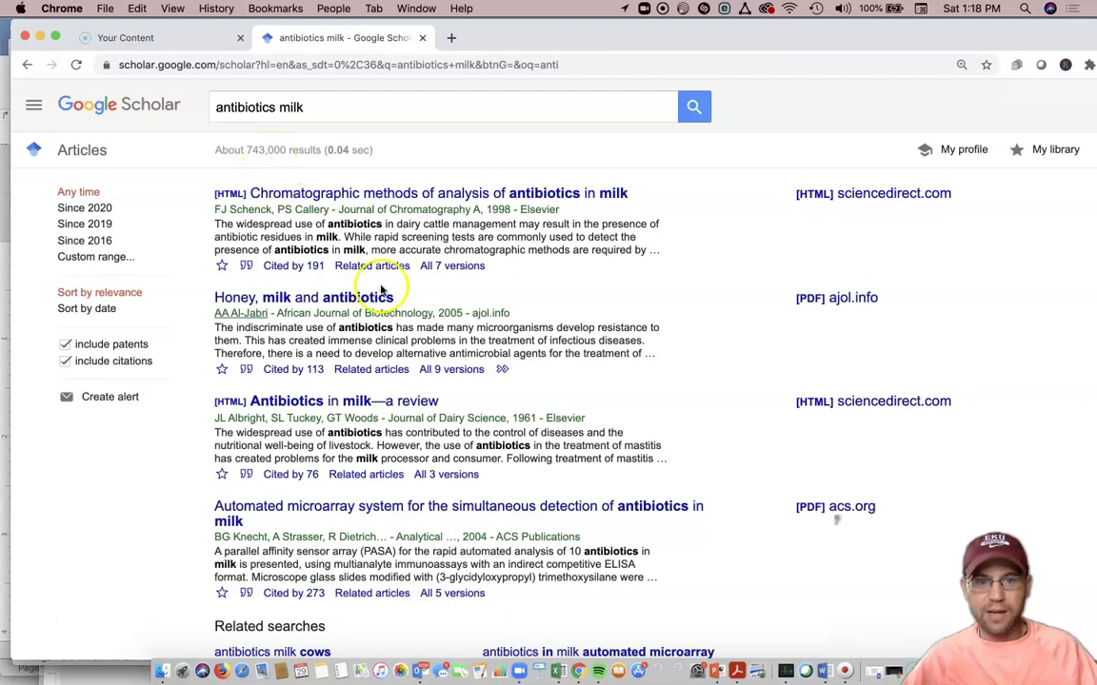
{"action": "scroll", "coordinate": [438, 544], "scroll_direction": "down", "scroll_amount": 1}
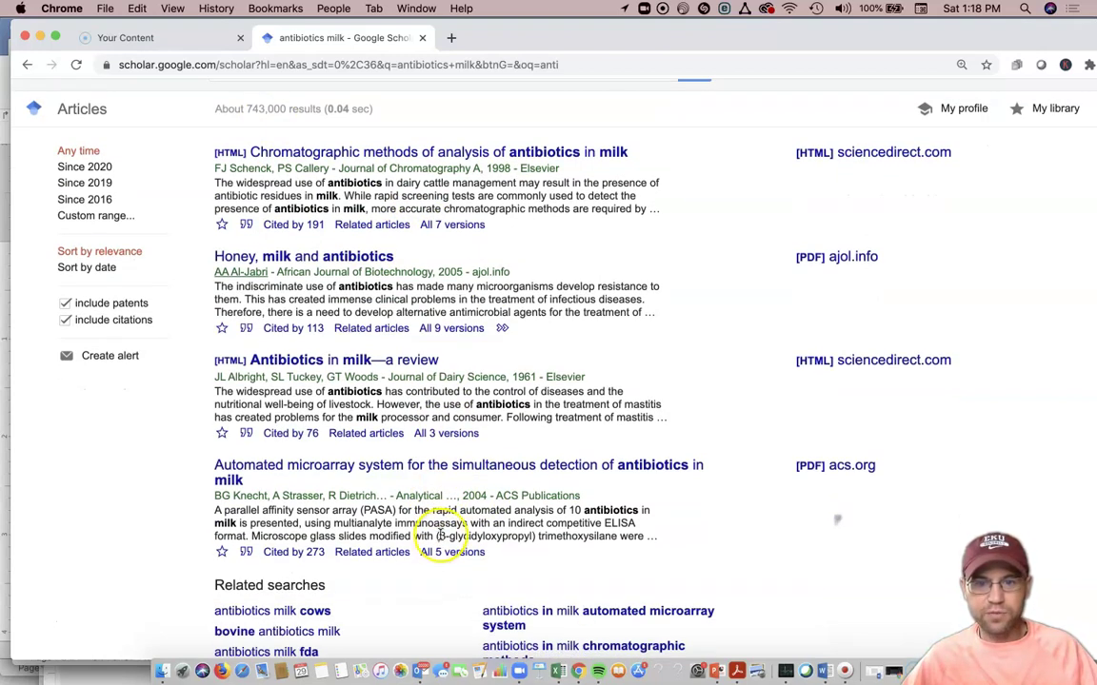
{"action": "scroll", "coordinate": [457, 238], "scroll_direction": "up", "scroll_amount": 1}
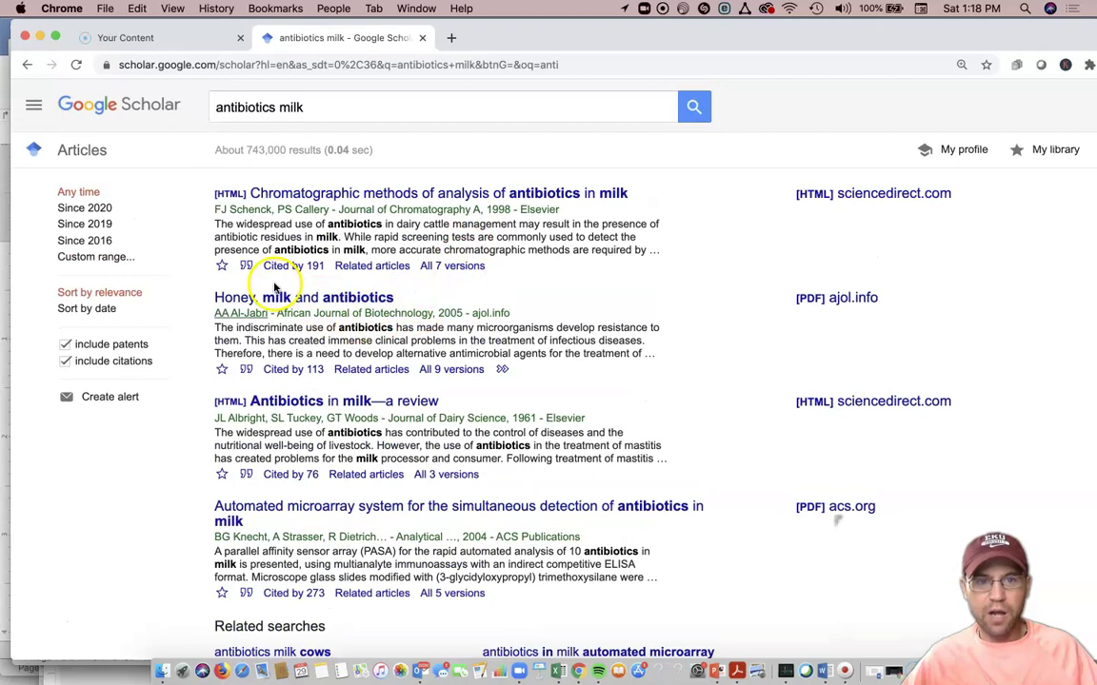
Step: Limit the antibiotics milk results to papers since 2020 and return to the query box
{"action": "left_click", "coordinate": [101, 211]}
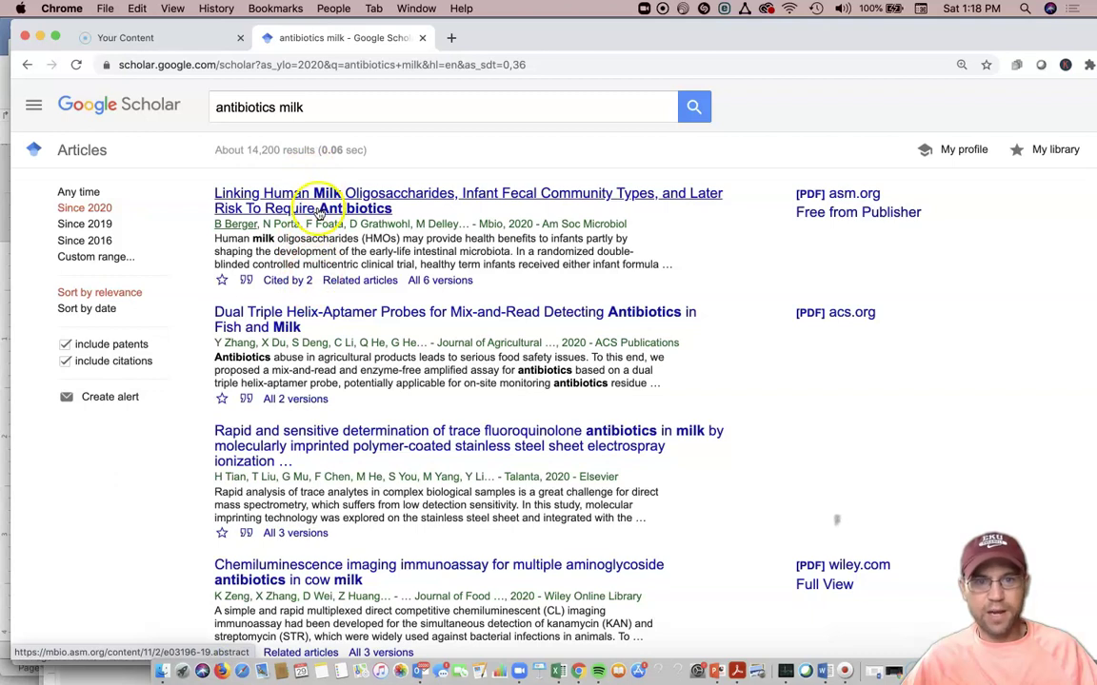
{"action": "scroll", "coordinate": [362, 480], "scroll_direction": "down", "scroll_amount": 5}
{"action": "scroll", "coordinate": [362, 484], "scroll_direction": "up", "scroll_amount": 3}
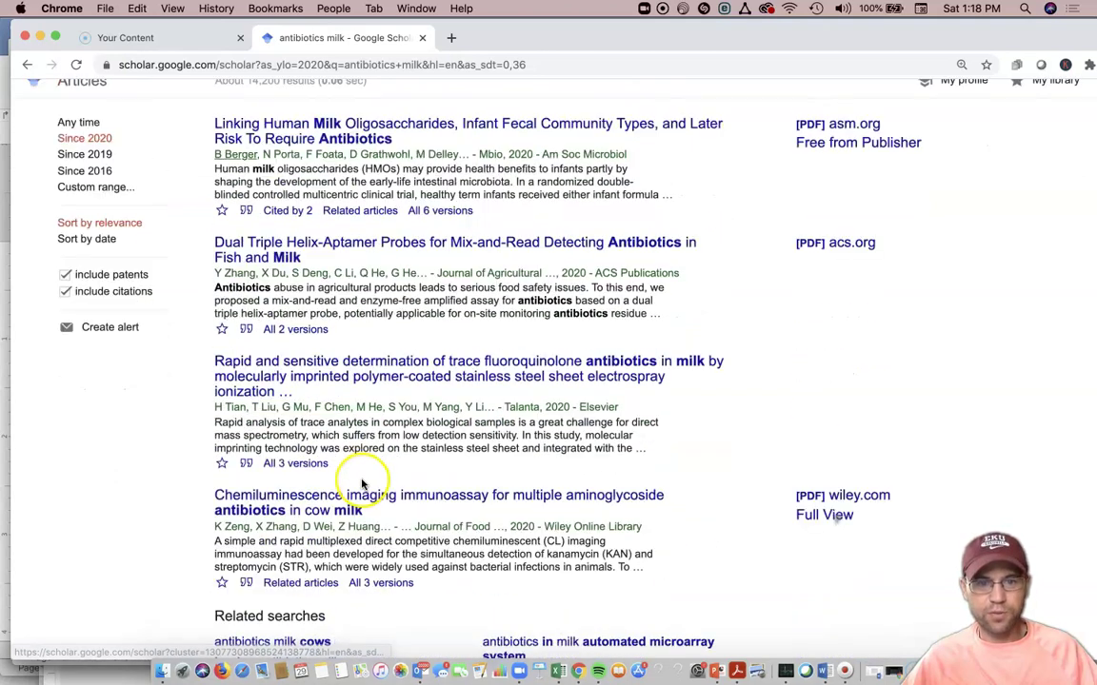
{"action": "scroll", "coordinate": [361, 484], "scroll_direction": "up", "scroll_amount": 1}
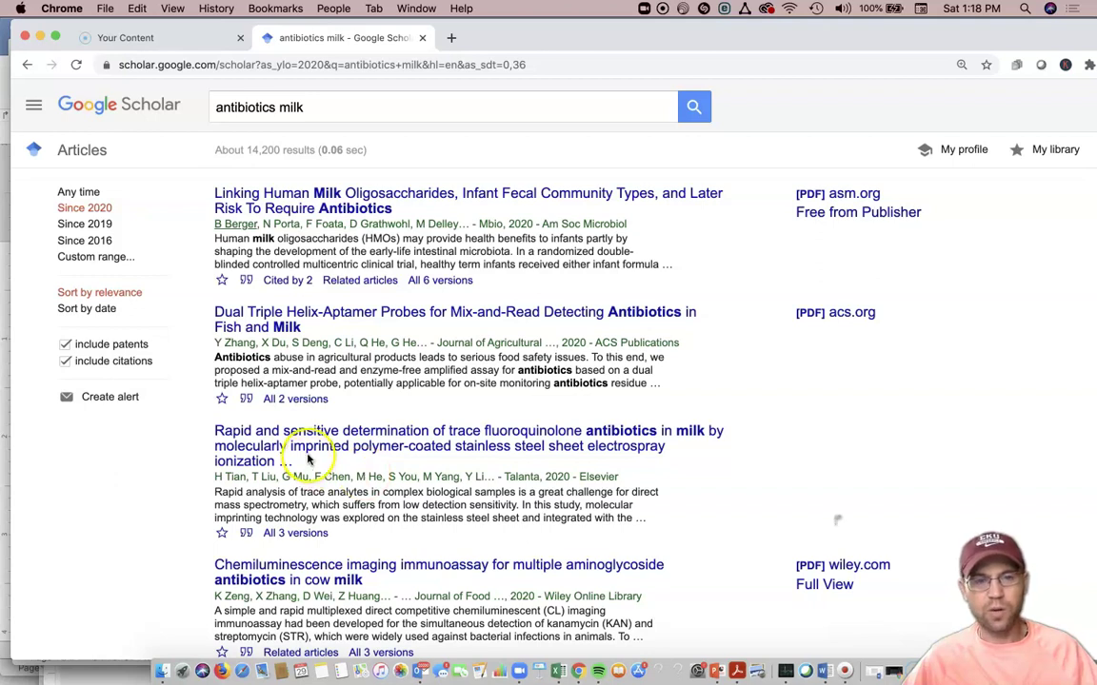
{"action": "left_click", "coordinate": [286, 101]}
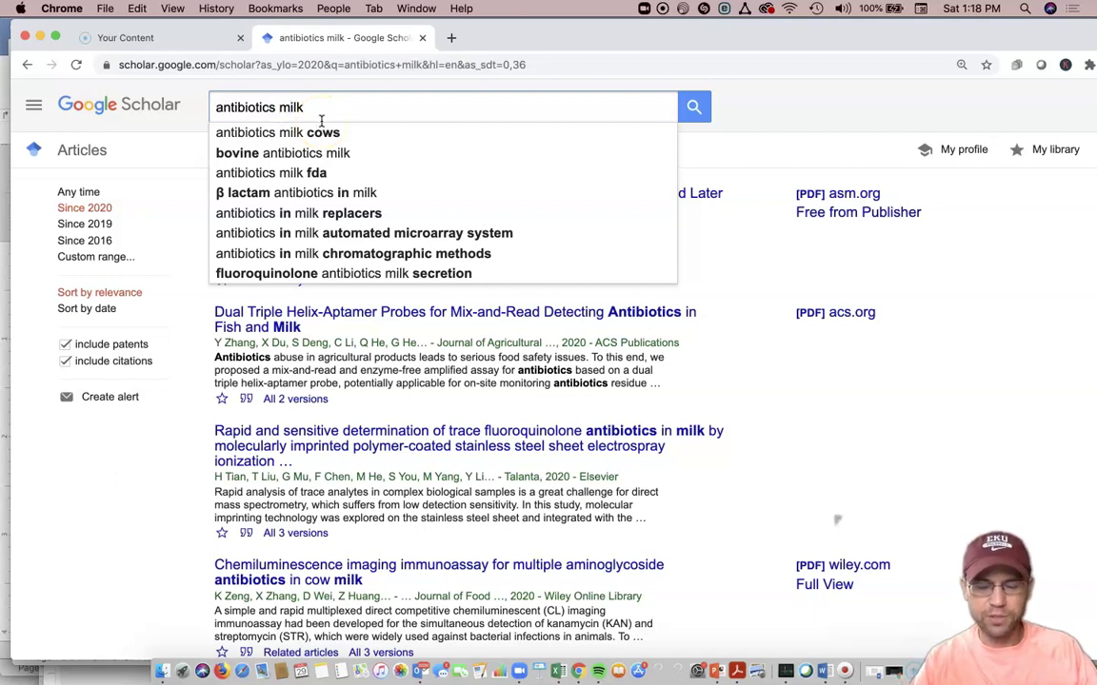
Step: Search 'antibiotics milk vending machines' and note the first result's journal and year
{"action": "type", "text": "vending machines"}
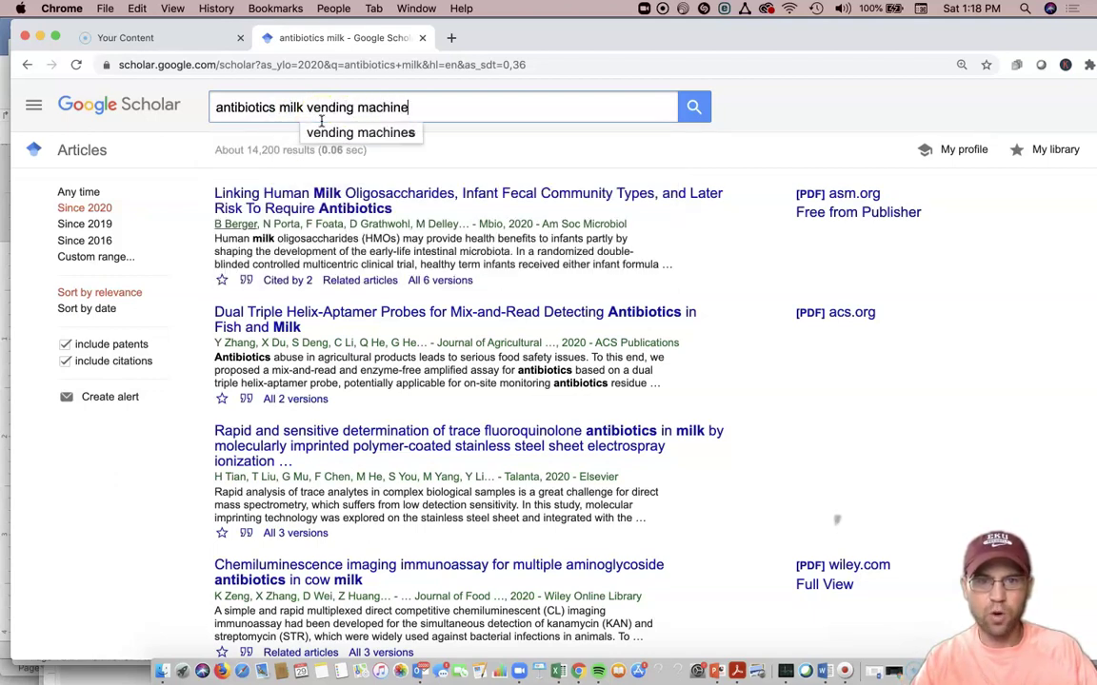
{"action": "key", "text": "Return"}
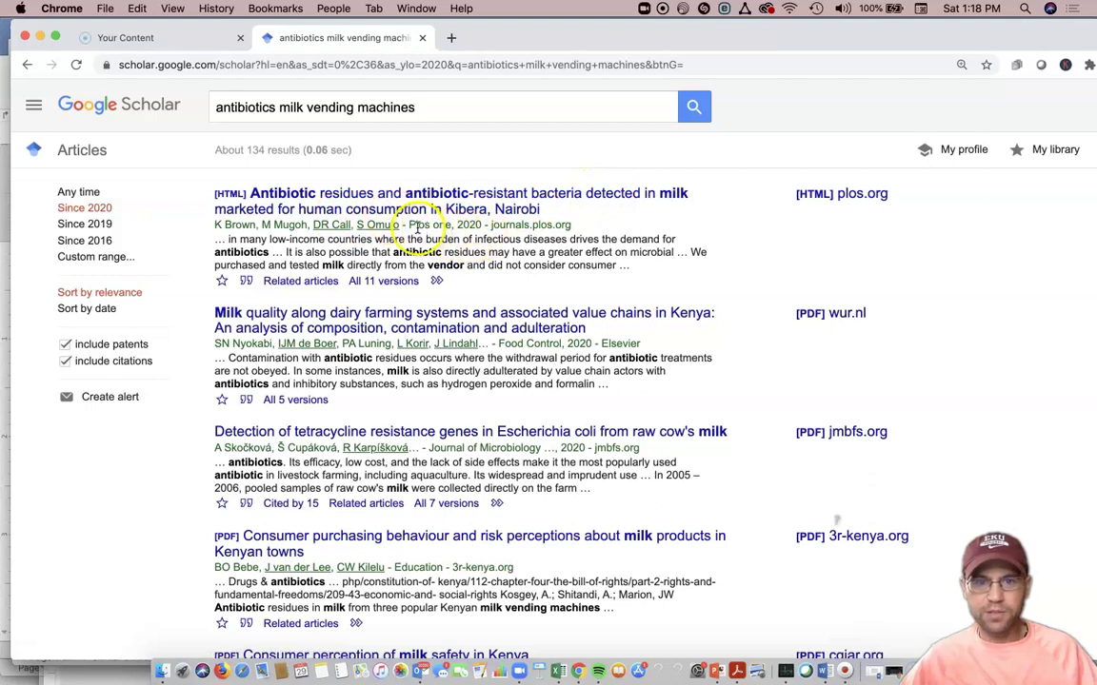
{"action": "left_click_drag", "start_coordinate": [415, 226], "coordinate": [482, 225]}
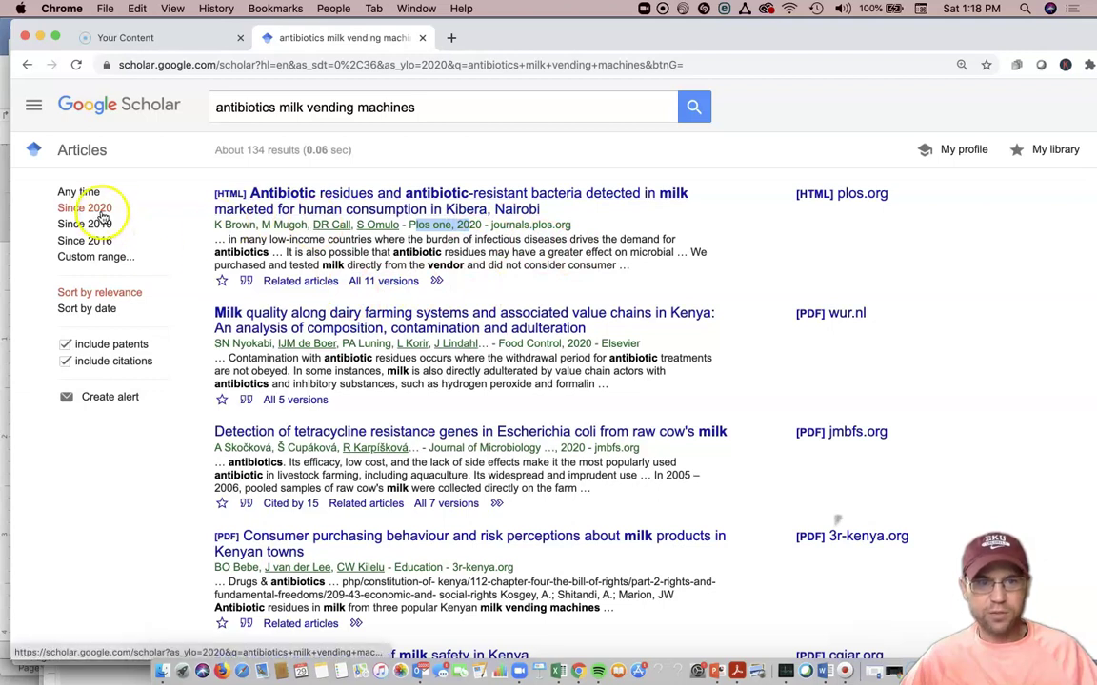
Step: Put the cursor between 'antibiotics' and 'milk' in the query, dismissing the suggestions
{"action": "left_click", "coordinate": [285, 111]}
{"action": "left_click", "coordinate": [796, 156]}
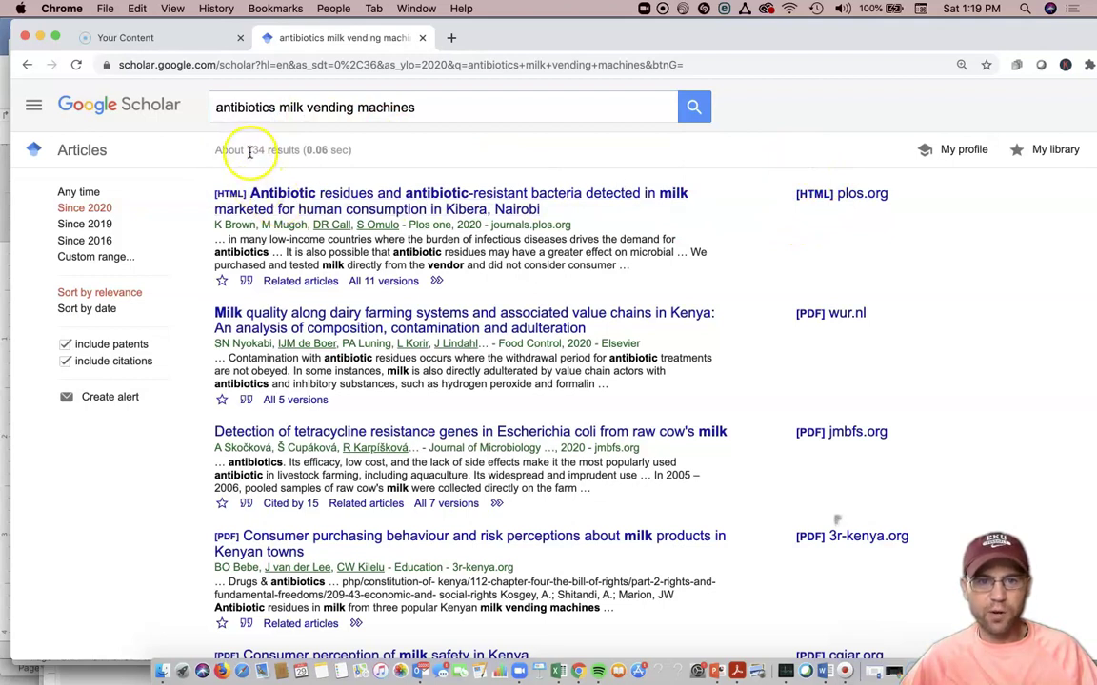
{"action": "left_click", "coordinate": [281, 107]}
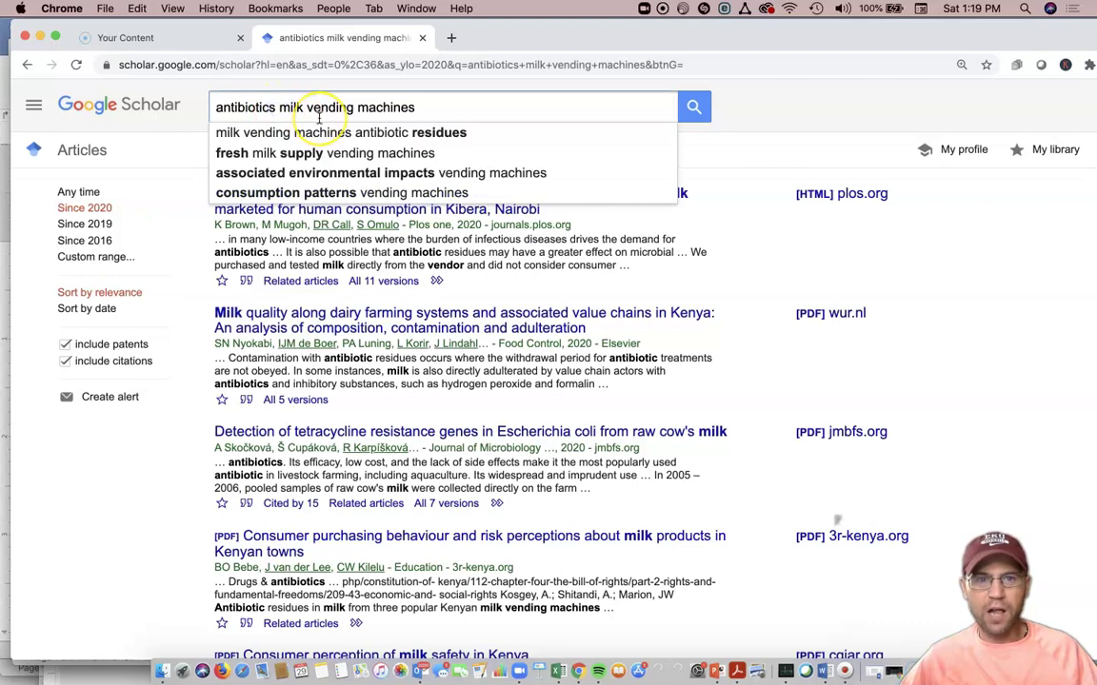
Step: Search antibiotics+"milk vending machines" and limit the results to papers since 2019
{"action": "key", "text": "BackSpace"}
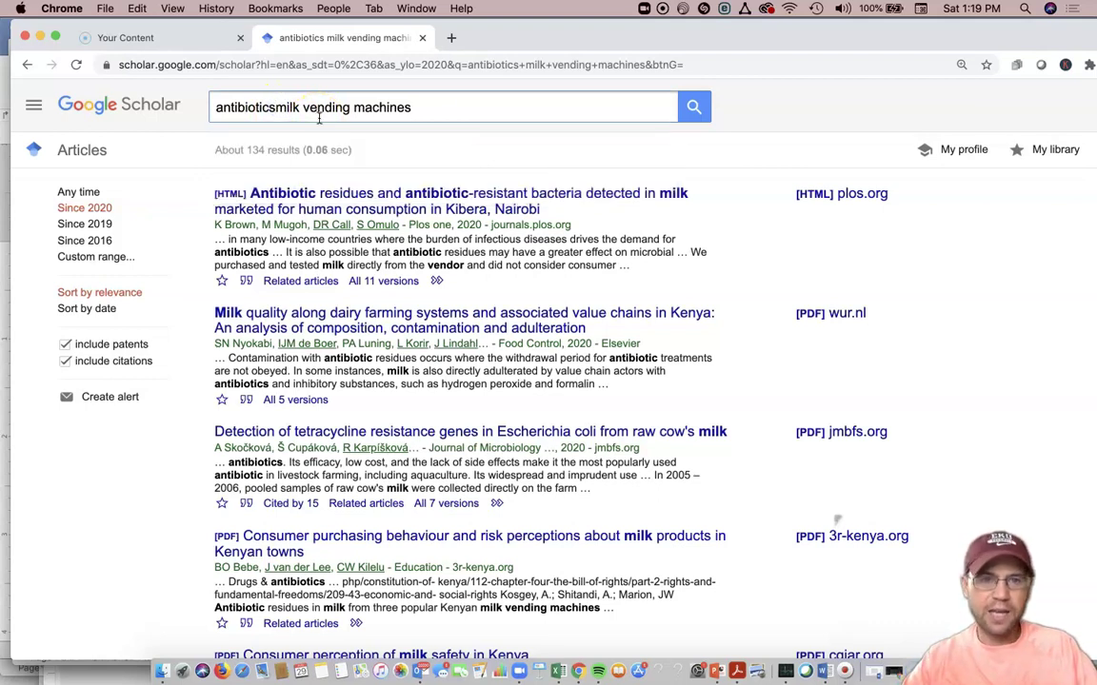
{"action": "type", "text": "+"}
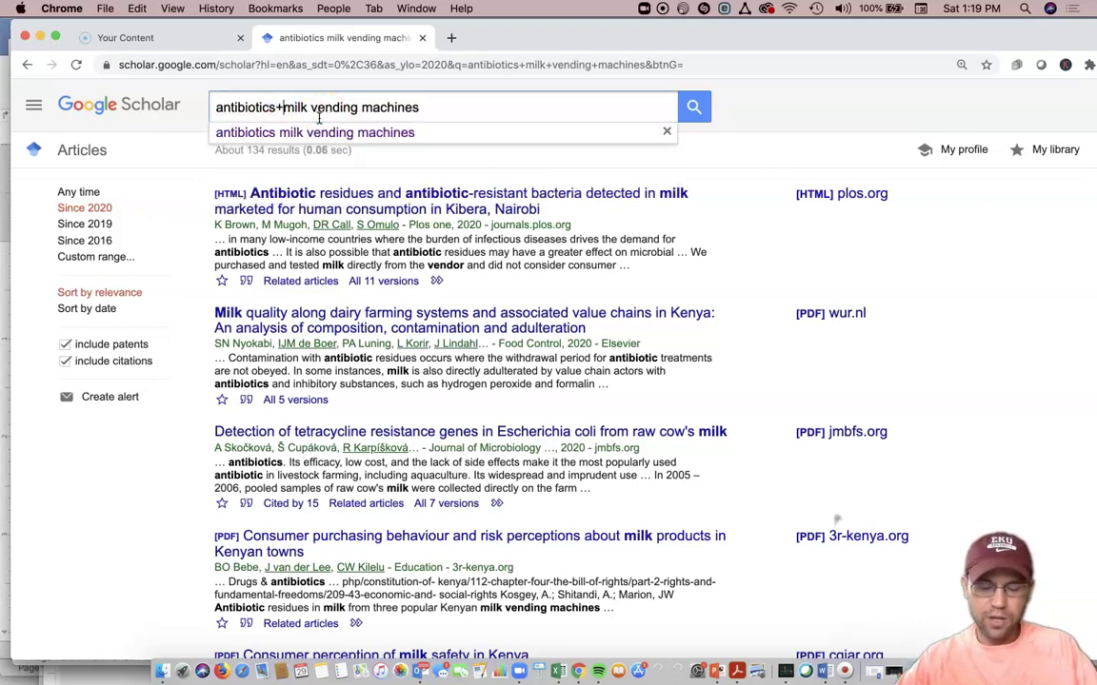
{"action": "type", "text": "\""}
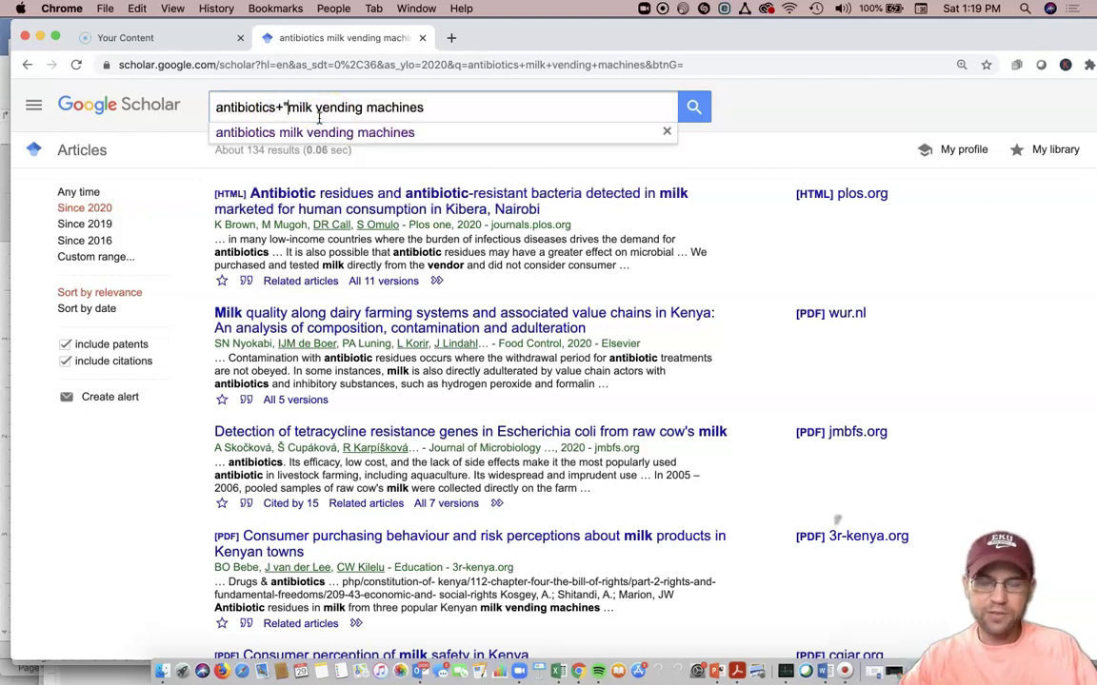
{"action": "left_click", "coordinate": [436, 108]}
{"action": "type", "text": "\""}
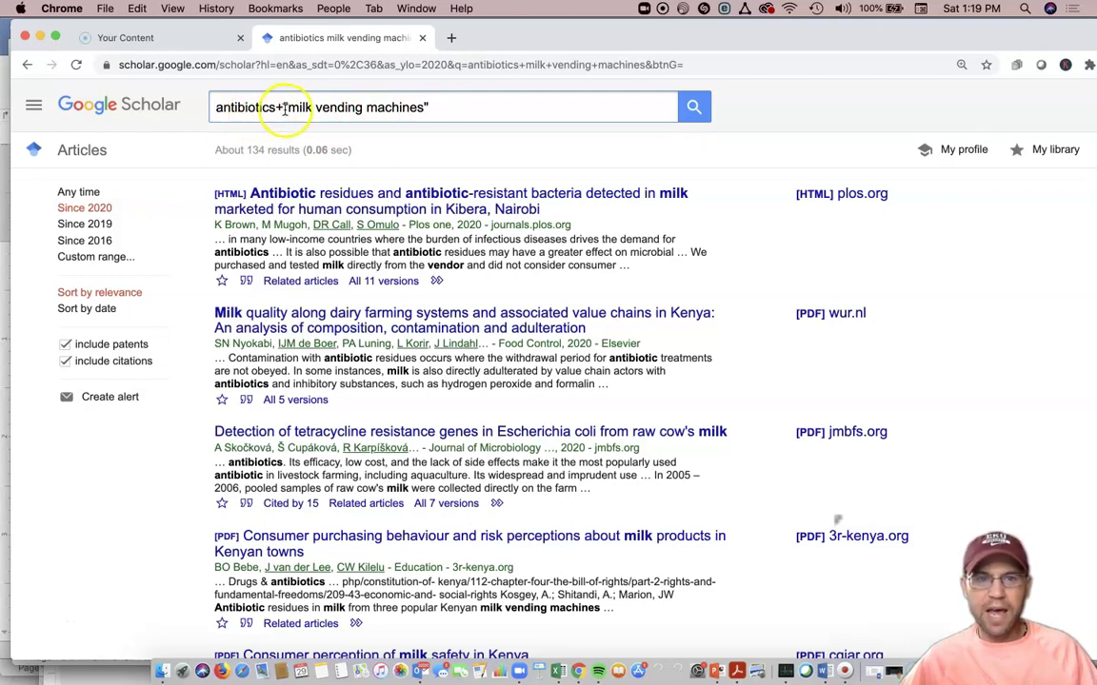
{"action": "left_click_drag", "start_coordinate": [287, 108], "coordinate": [420, 111]}
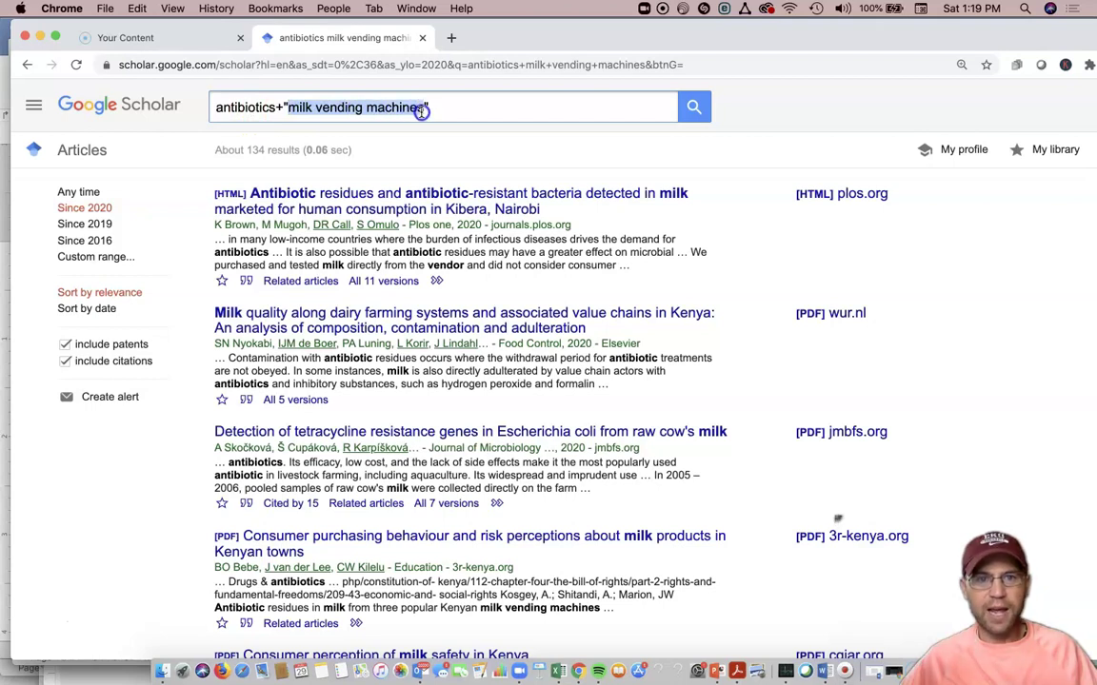
{"action": "left_click", "coordinate": [428, 109]}
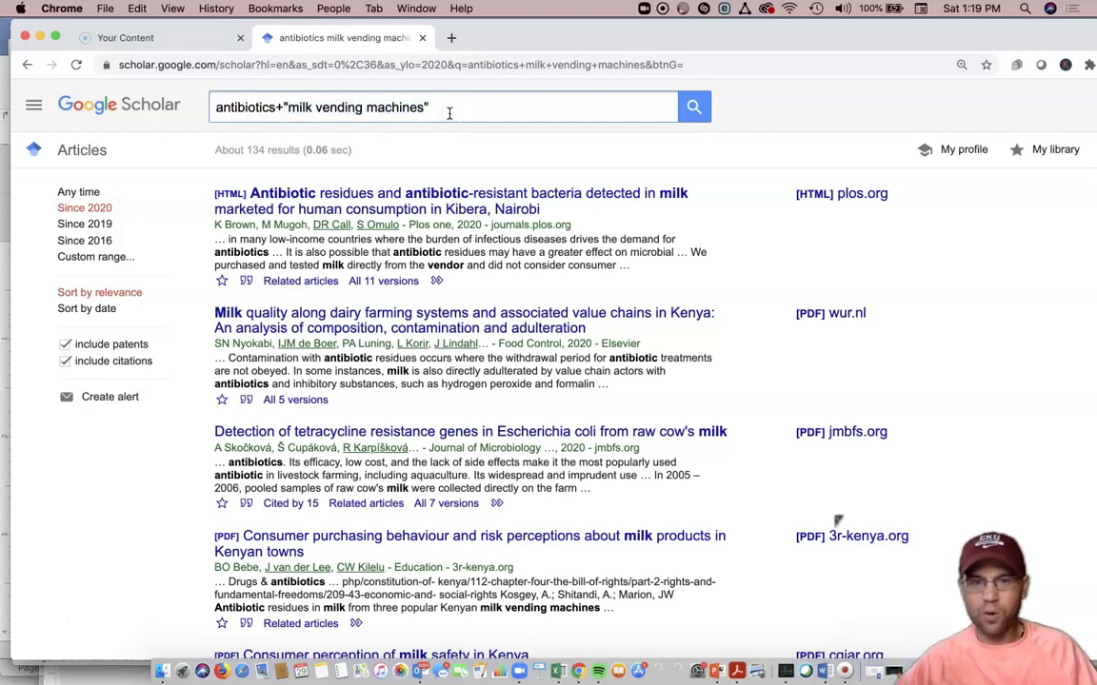
{"action": "key", "text": "Return"}
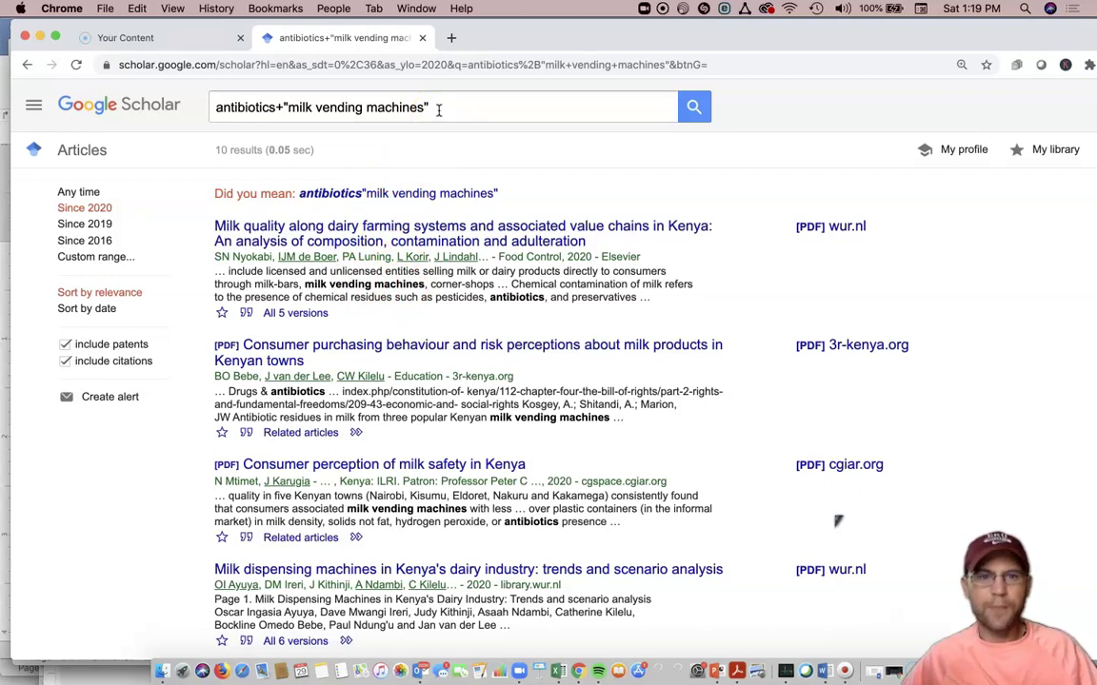
{"action": "left_click", "coordinate": [94, 224]}
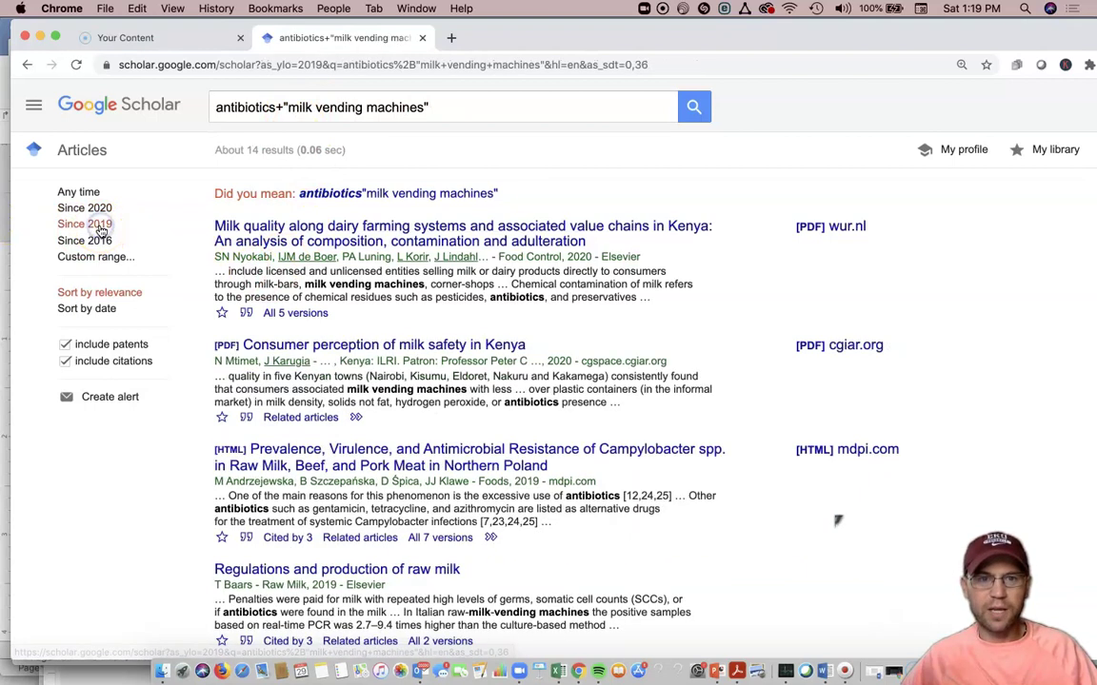
Step: Switch the date limit to since 2016 and scroll down to the Milk Retailing Innovation in Kenya result
{"action": "left_click", "coordinate": [99, 242]}
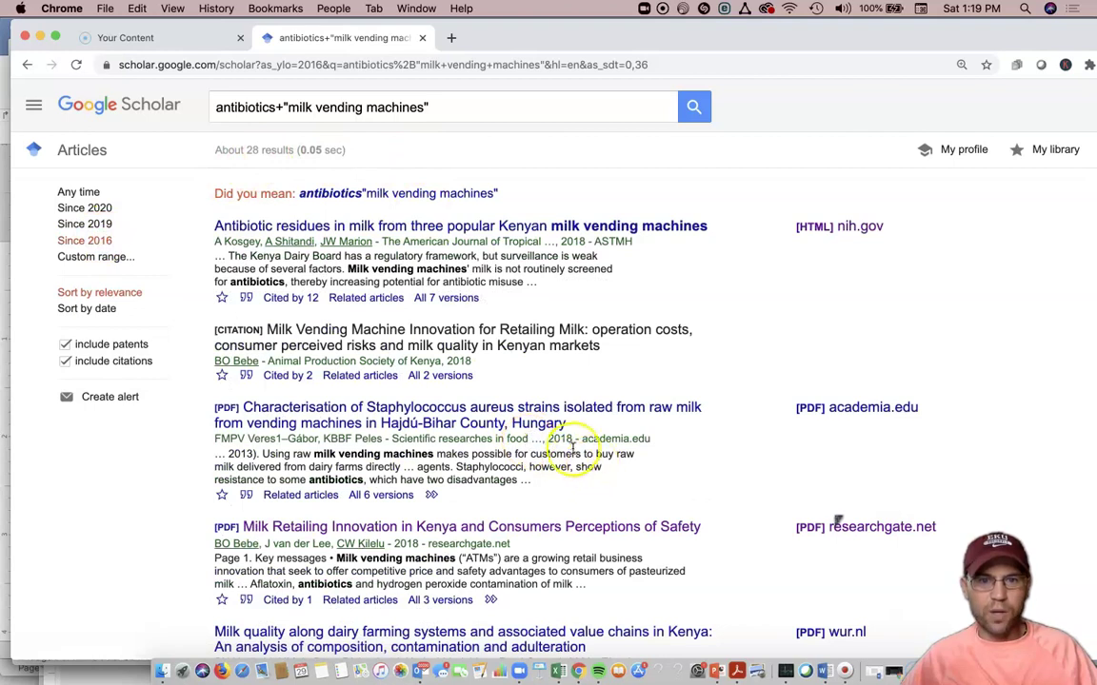
{"action": "scroll", "coordinate": [567, 456], "scroll_direction": "down", "scroll_amount": 1}
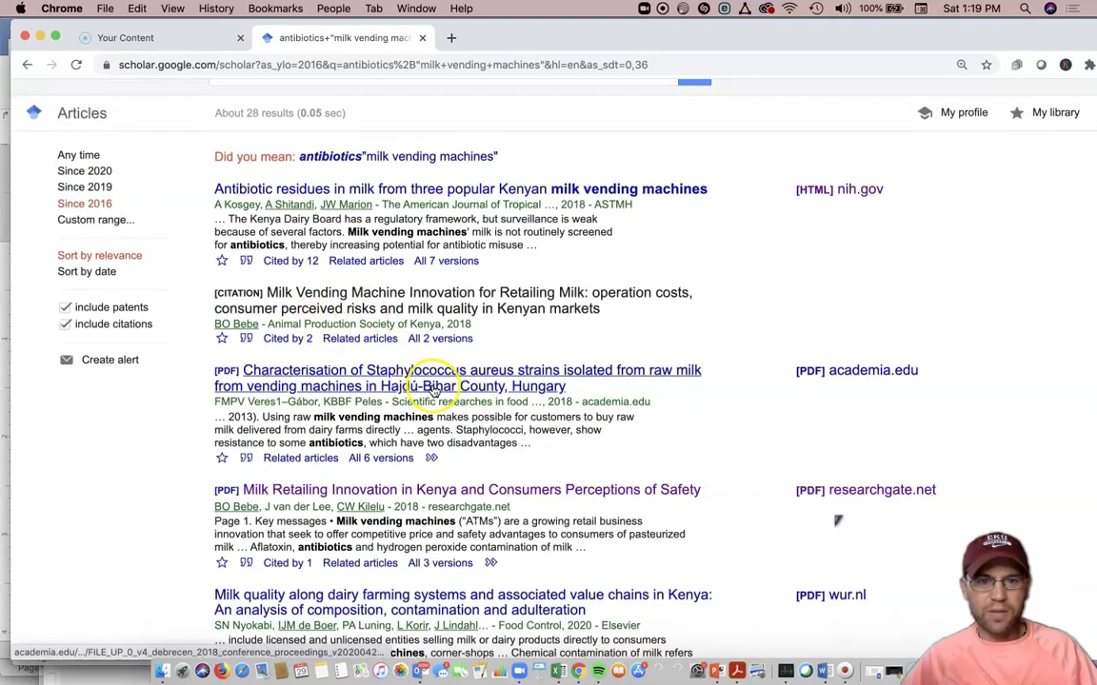
{"action": "scroll", "coordinate": [533, 419], "scroll_direction": "down", "scroll_amount": 2}
{"action": "scroll", "coordinate": [552, 428], "scroll_direction": "down", "scroll_amount": 1}
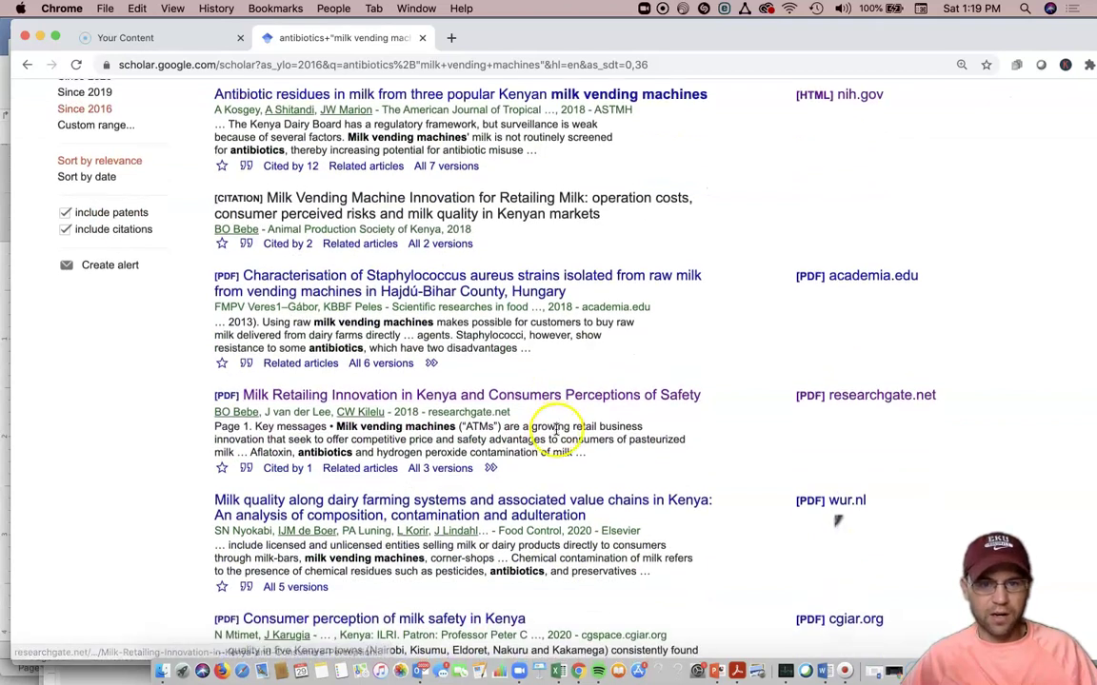
{"action": "scroll", "coordinate": [553, 431], "scroll_direction": "down", "scroll_amount": 1}
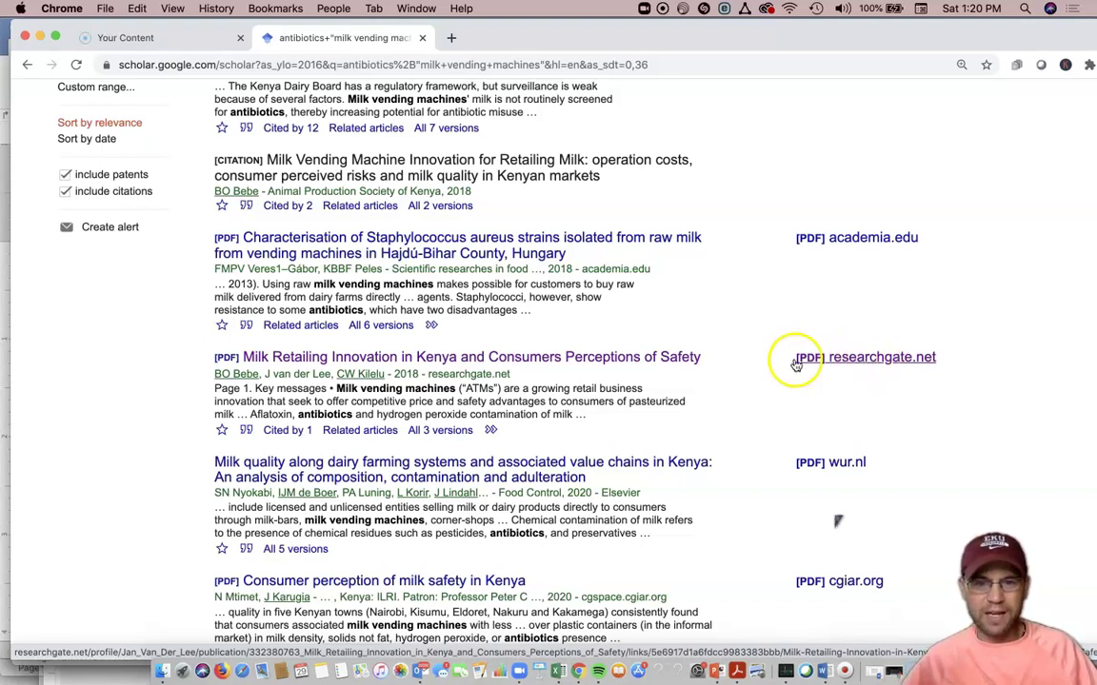
Step: Read through the Milk Retailing Innovation in Kenya PDF on ResearchGate, then go back to Scholar
{"action": "left_click", "coordinate": [614, 358]}
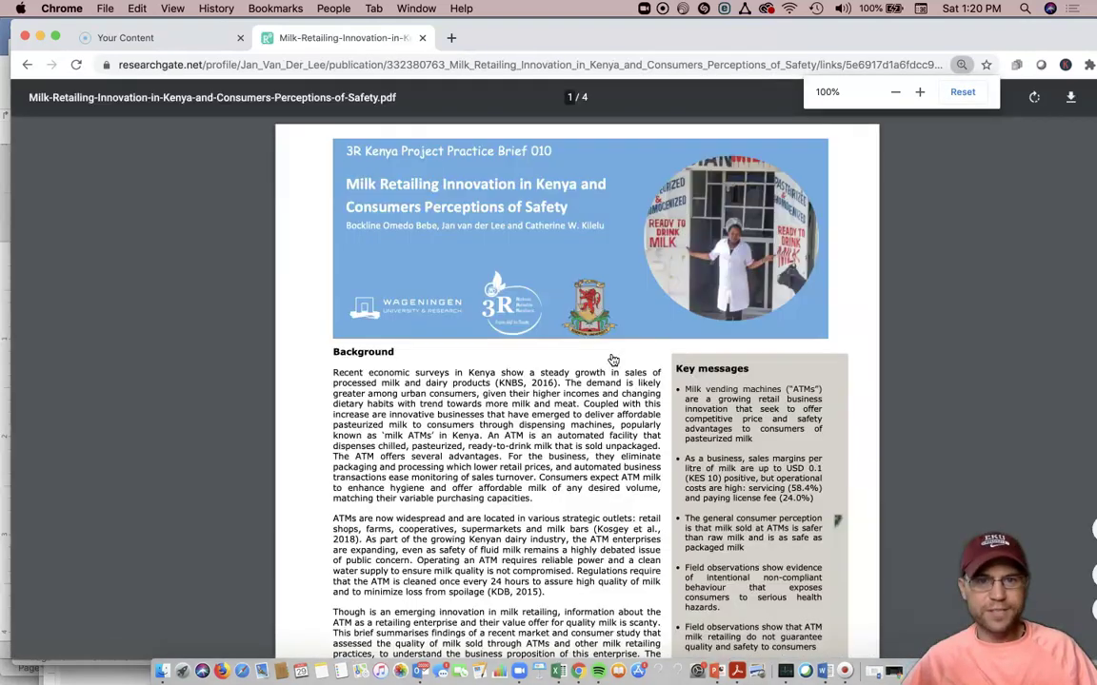
{"action": "scroll", "coordinate": [616, 358], "scroll_direction": "down", "scroll_amount": 20}
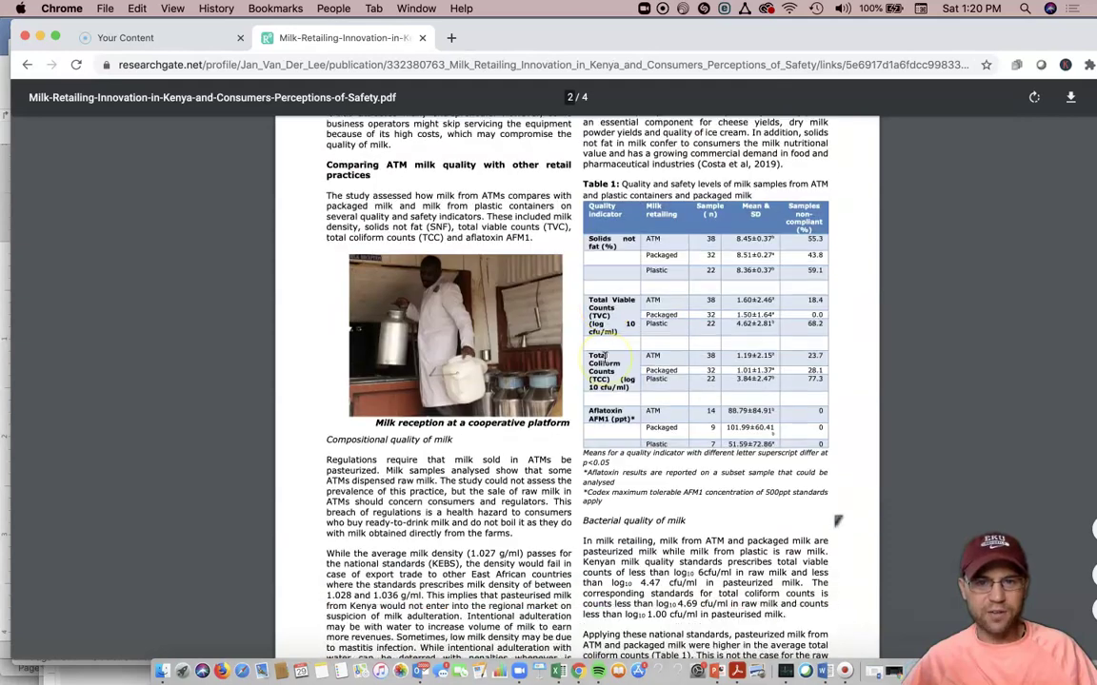
{"action": "scroll", "coordinate": [605, 358], "scroll_direction": "down", "scroll_amount": 20}
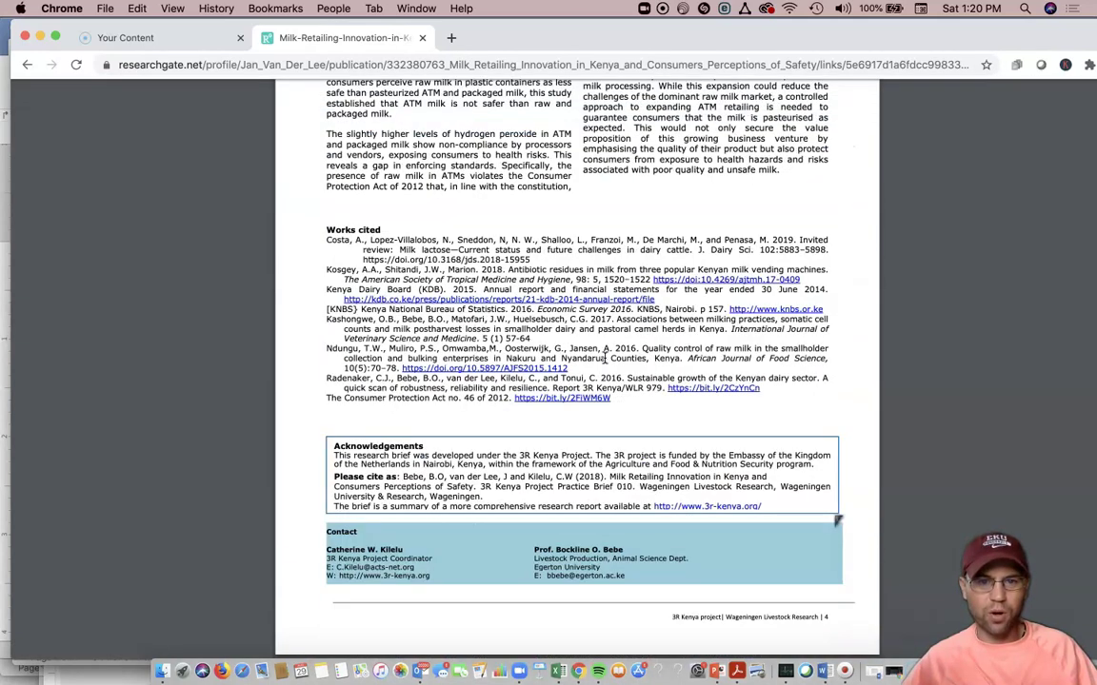
{"action": "scroll", "coordinate": [605, 358], "scroll_direction": "up", "scroll_amount": 10}
{"action": "scroll", "coordinate": [605, 358], "scroll_direction": "up", "scroll_amount": 15}
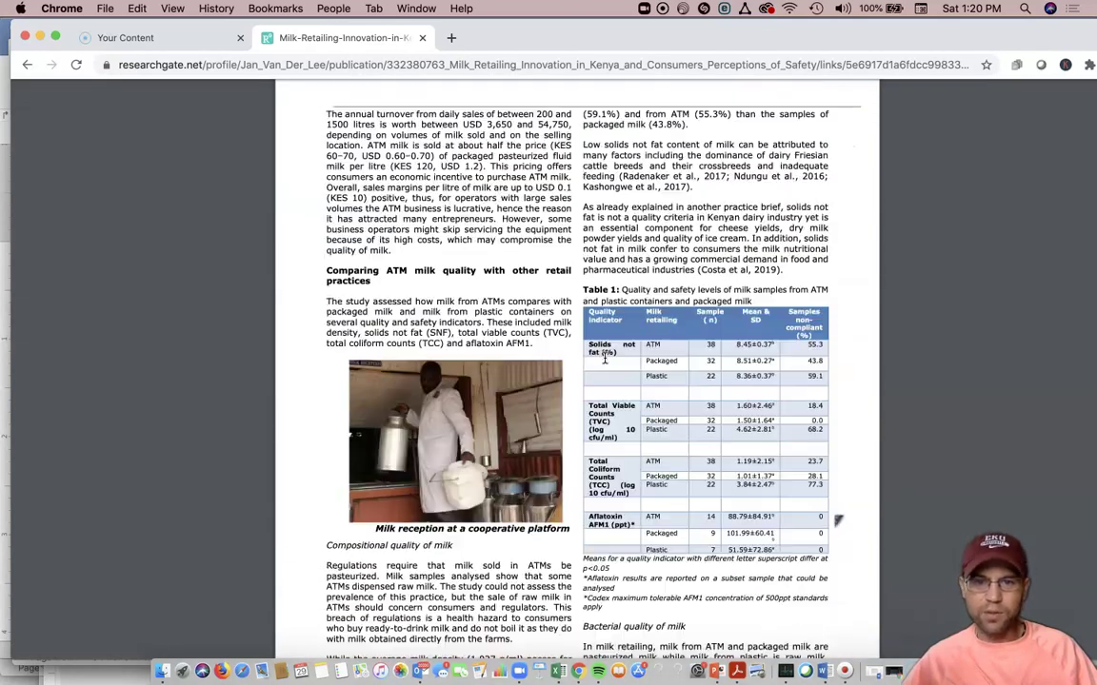
{"action": "scroll", "coordinate": [604, 358], "scroll_direction": "up", "scroll_amount": 15}
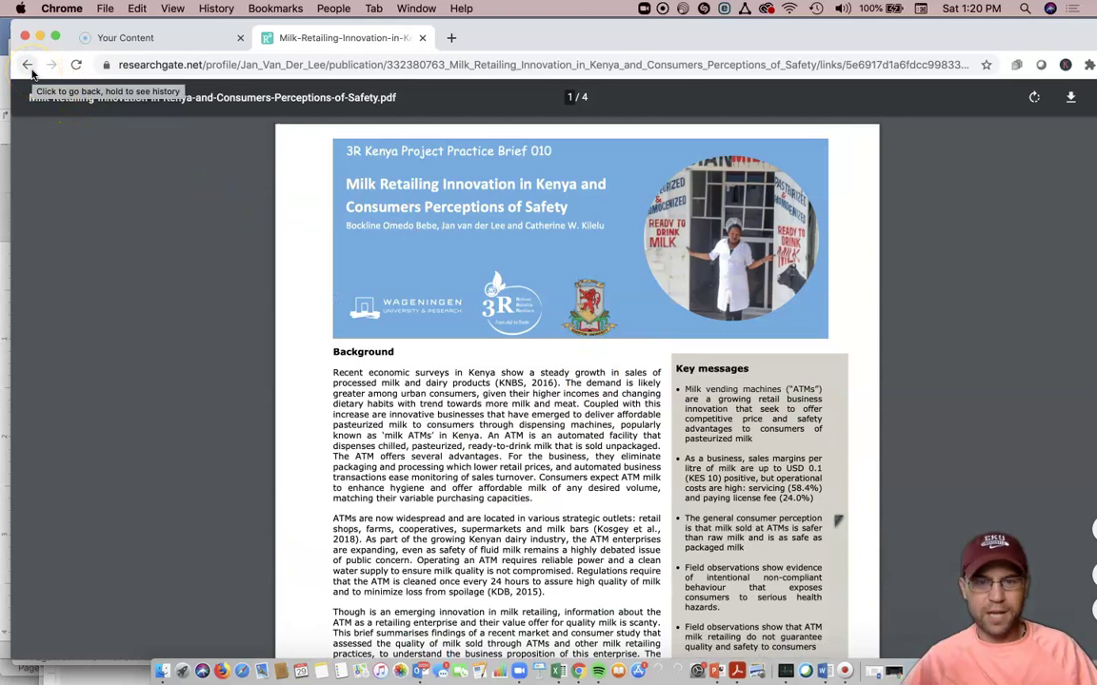
{"action": "left_click", "coordinate": [30, 68]}
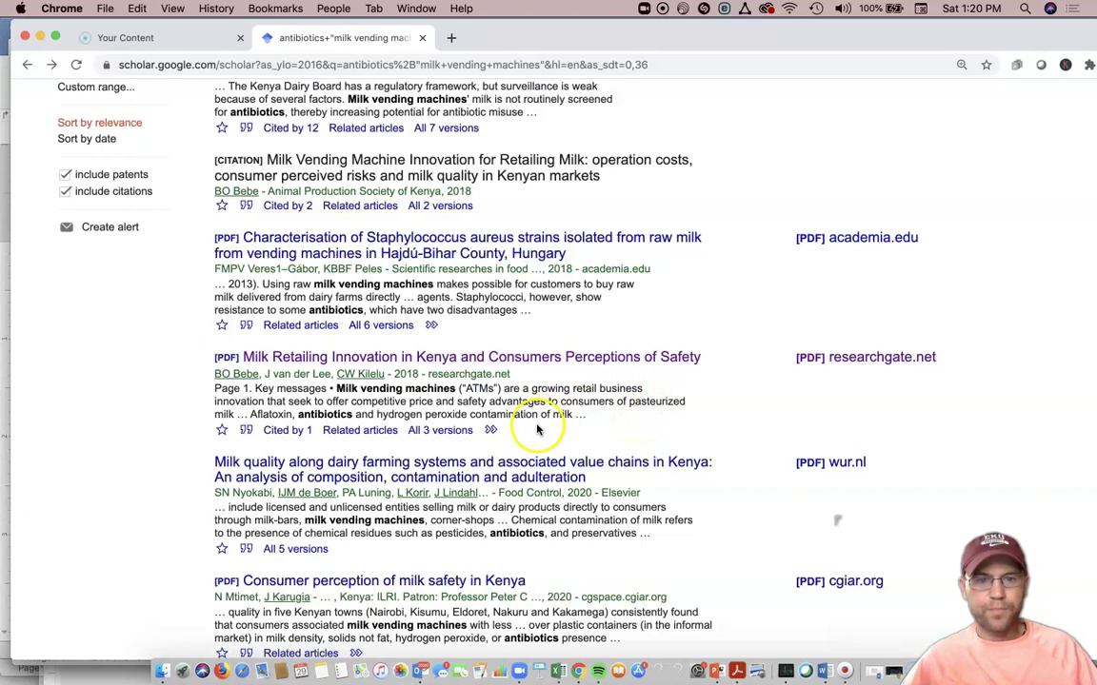
Step: Scroll up to the top of the since-2016 antibiotics+"milk vending machines" results
{"action": "scroll", "coordinate": [595, 455], "scroll_direction": "up", "scroll_amount": 4}
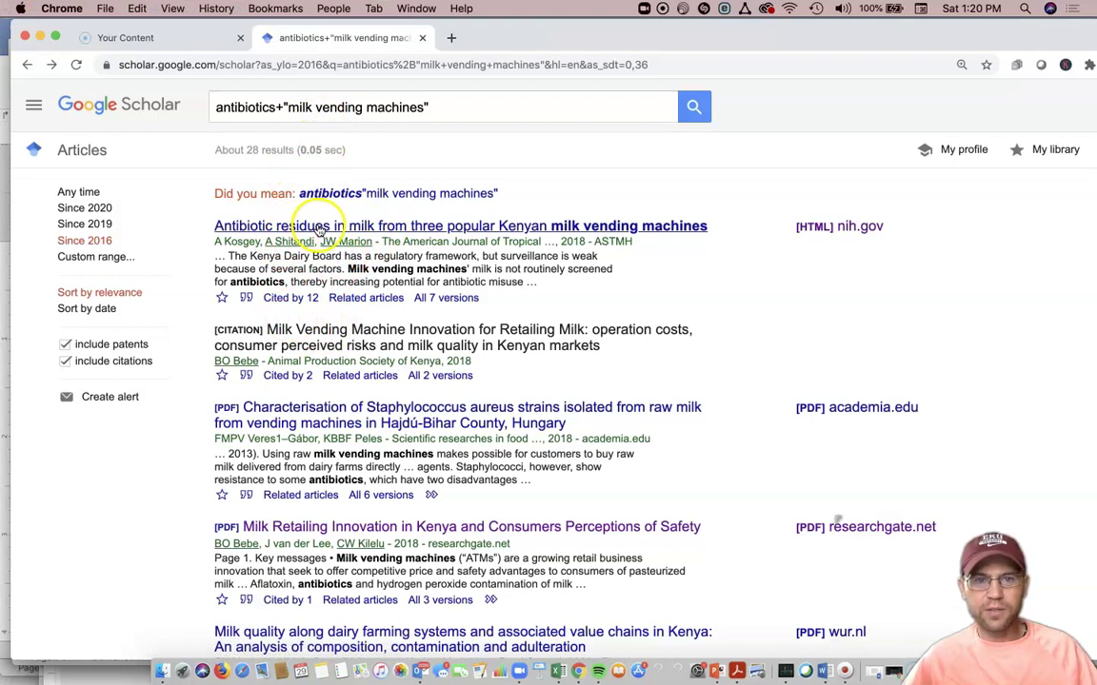
Step: Open the first result's Cite dialog, copy its Vancouver citation, and select the Harvard one
{"action": "left_click", "coordinate": [246, 303]}
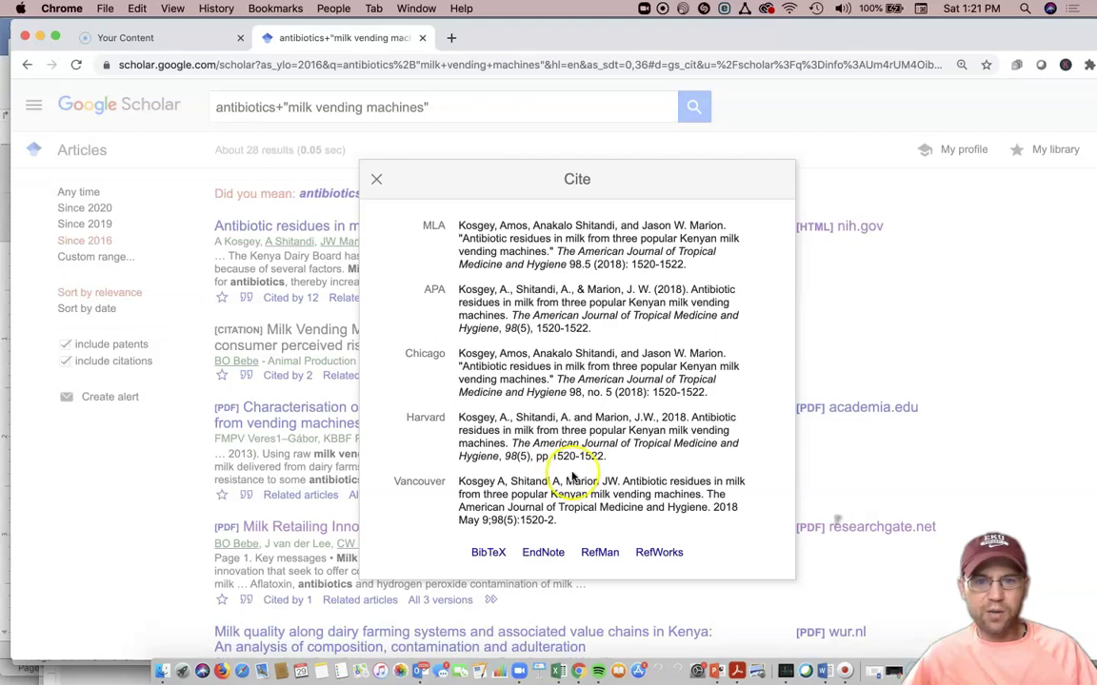
{"action": "left_click", "coordinate": [519, 487]}
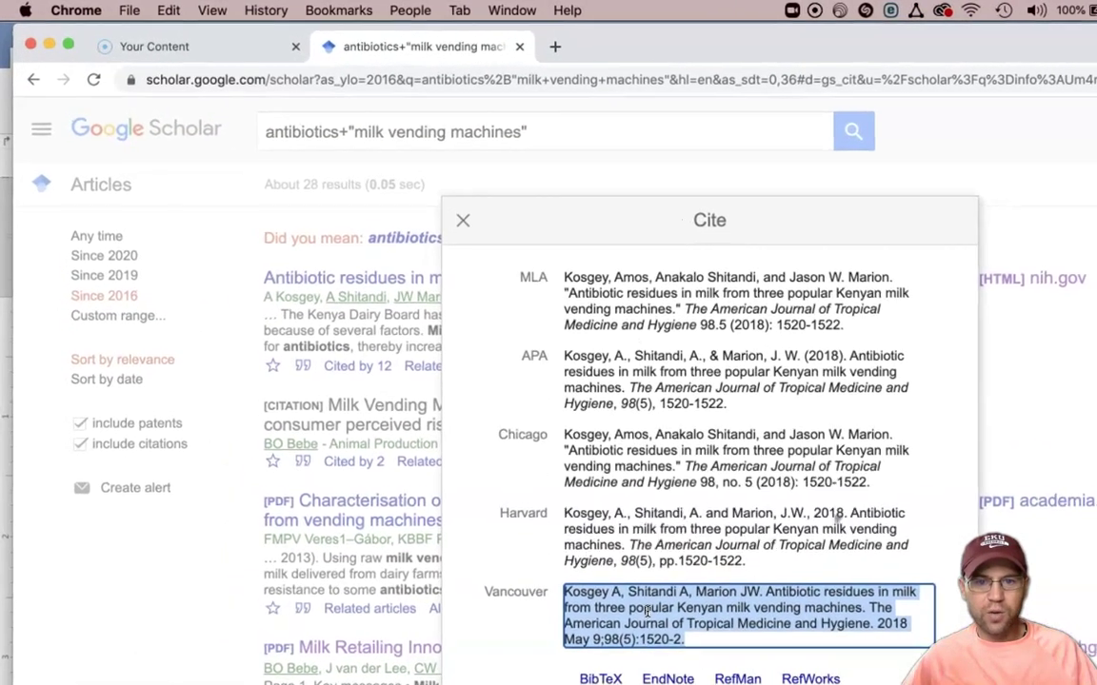
{"action": "right_click", "coordinate": [661, 614]}
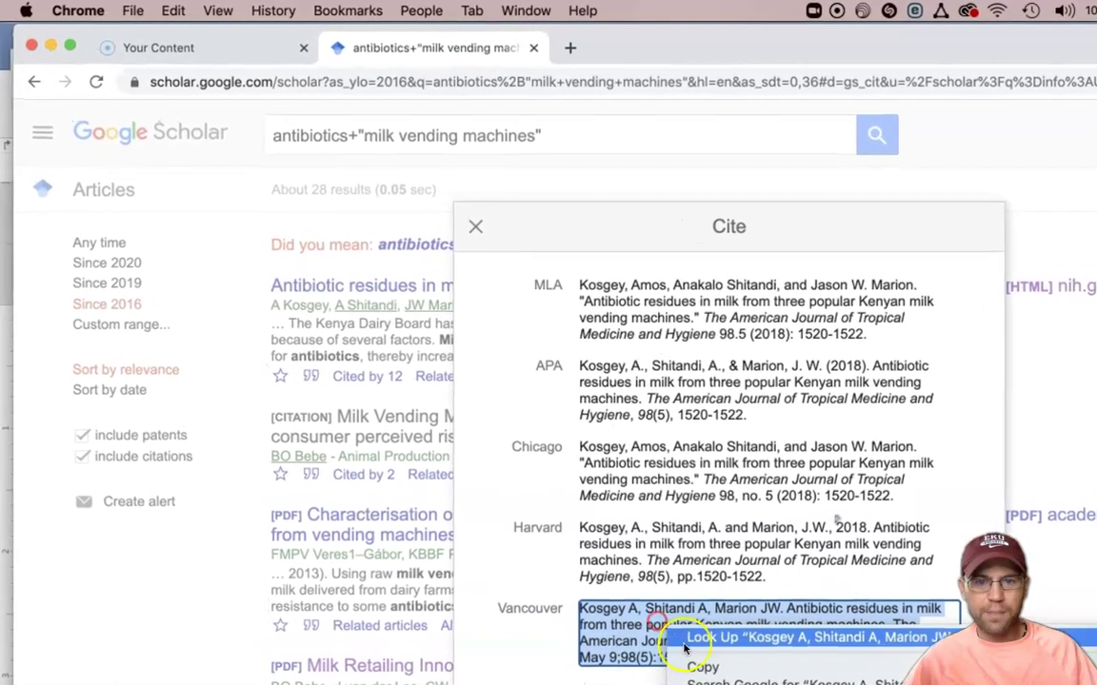
{"action": "left_click", "coordinate": [681, 652]}
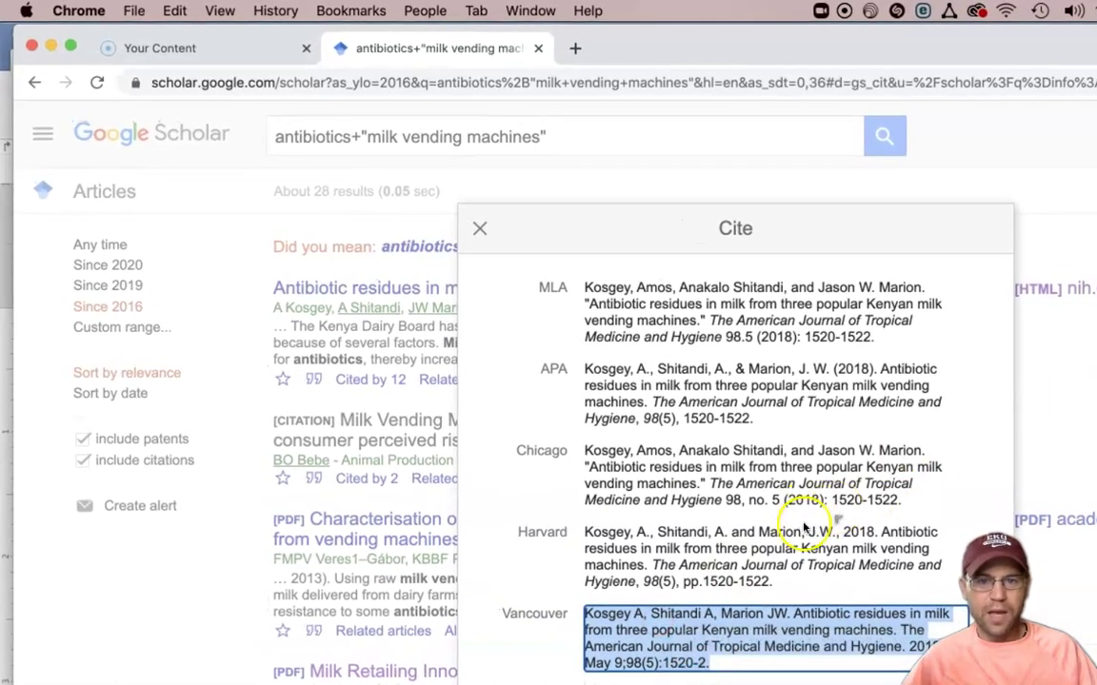
{"action": "left_click", "coordinate": [657, 547]}
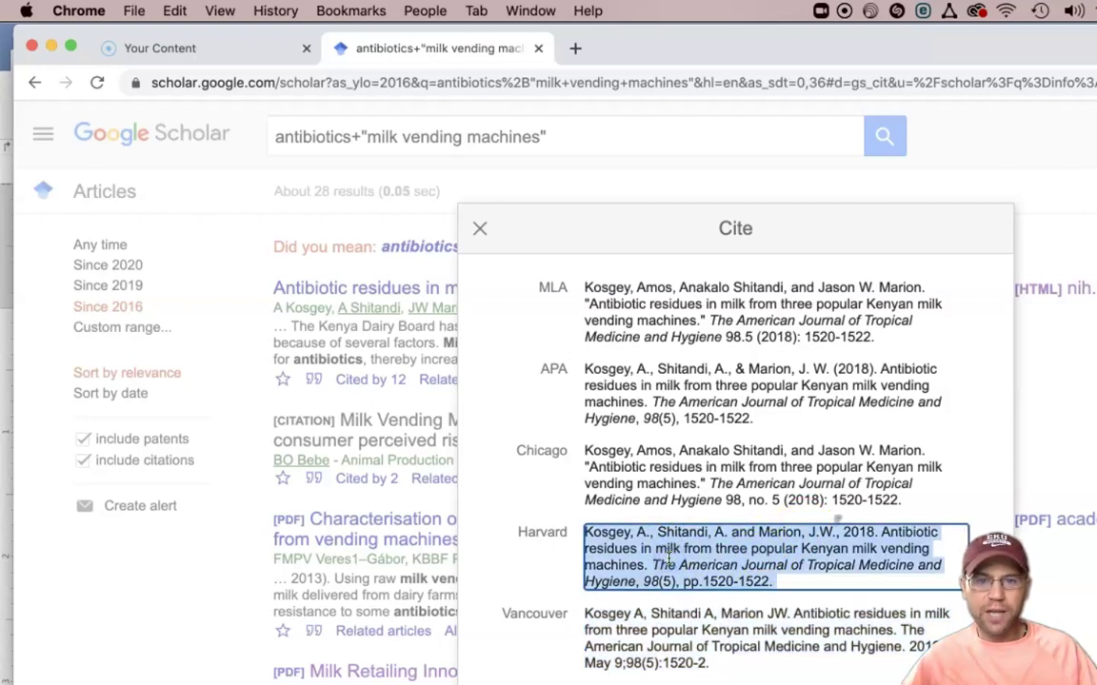
Step: Select and copy the APA citation of the Kenyan antibiotic-residues article
{"action": "left_click", "coordinate": [639, 374]}
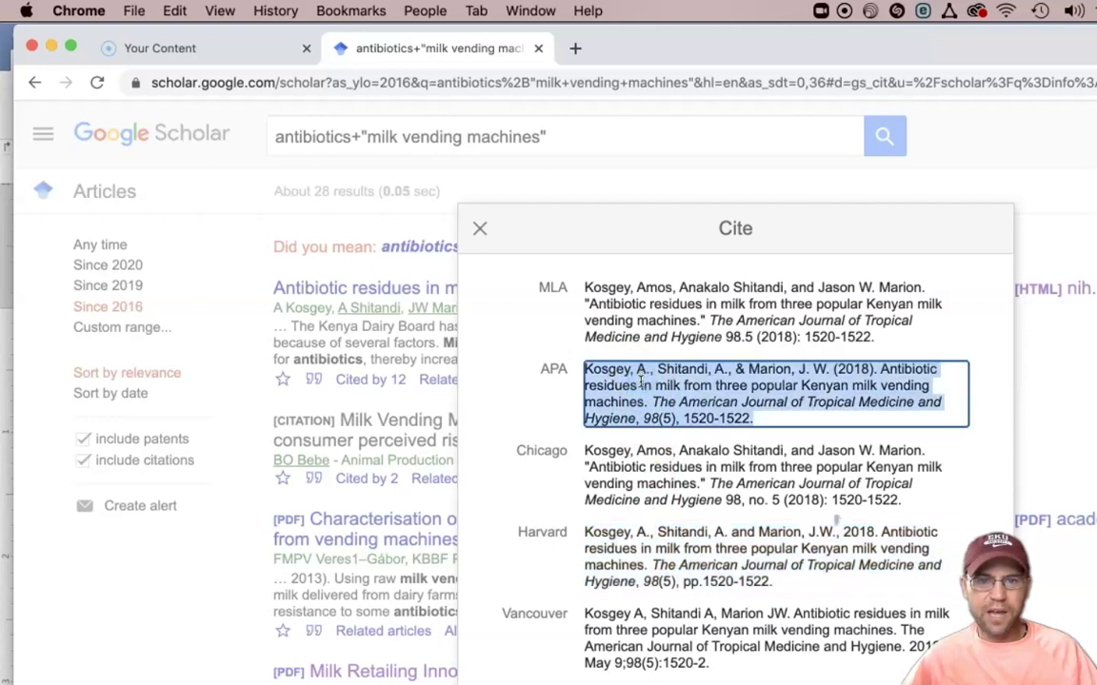
{"action": "left_click", "coordinate": [820, 390]}
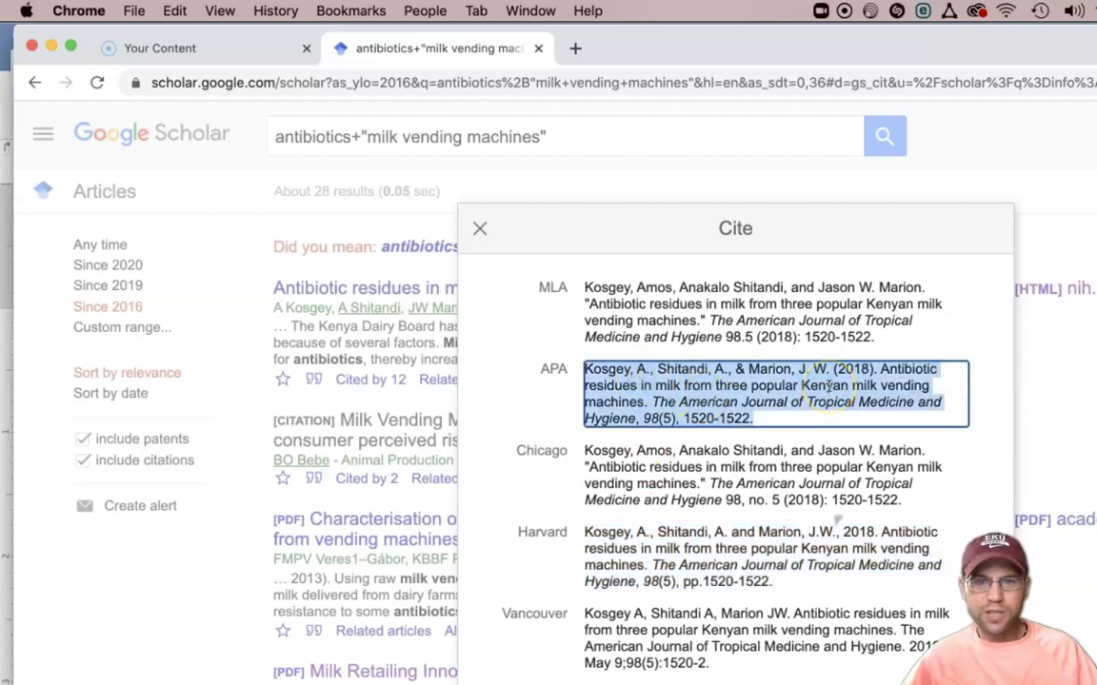
{"action": "left_click", "coordinate": [656, 416]}
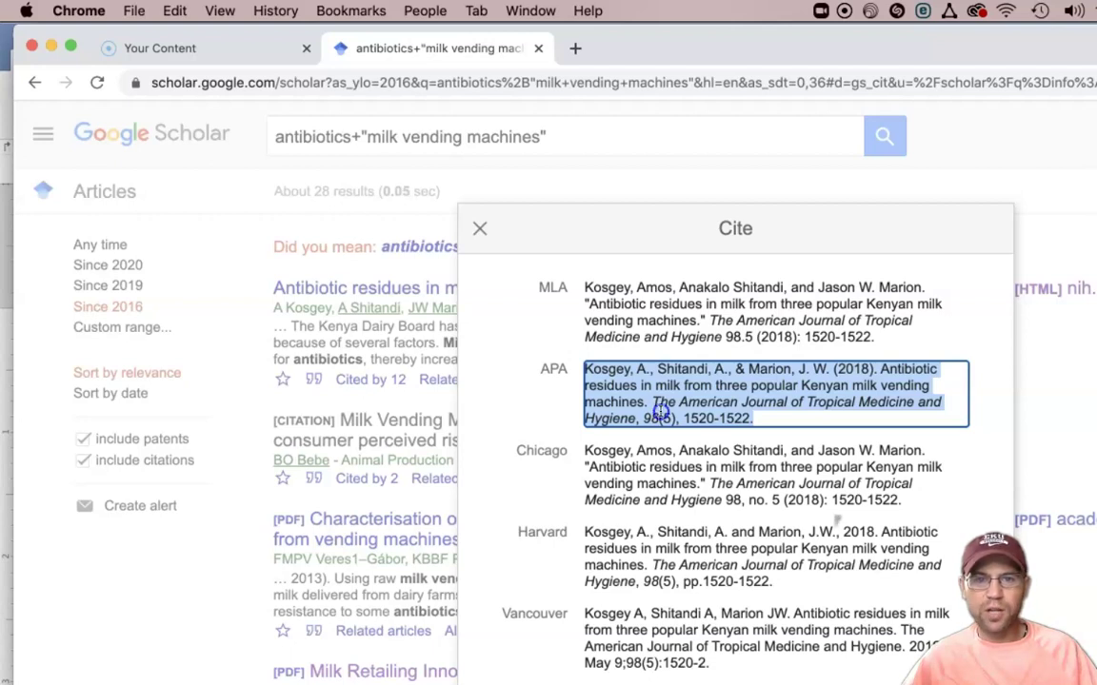
{"action": "right_click", "coordinate": [660, 412]}
{"action": "left_click", "coordinate": [700, 447]}
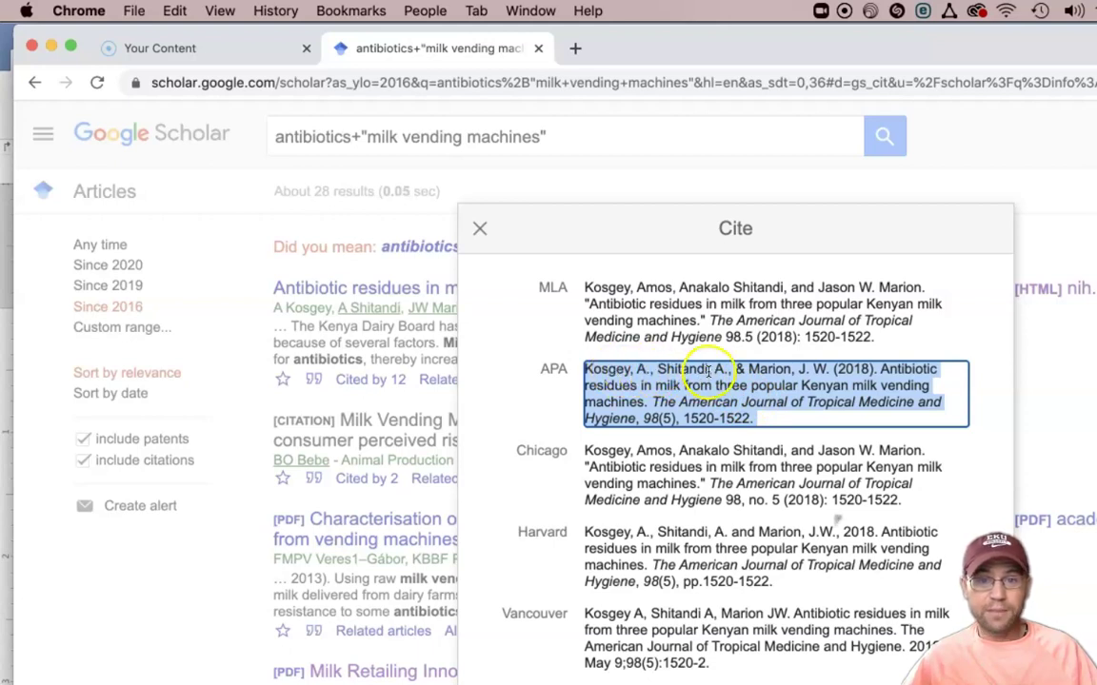
Step: Highlight the article title within the APA citation, then select the Harvard citation
{"action": "left_click", "coordinate": [829, 380]}
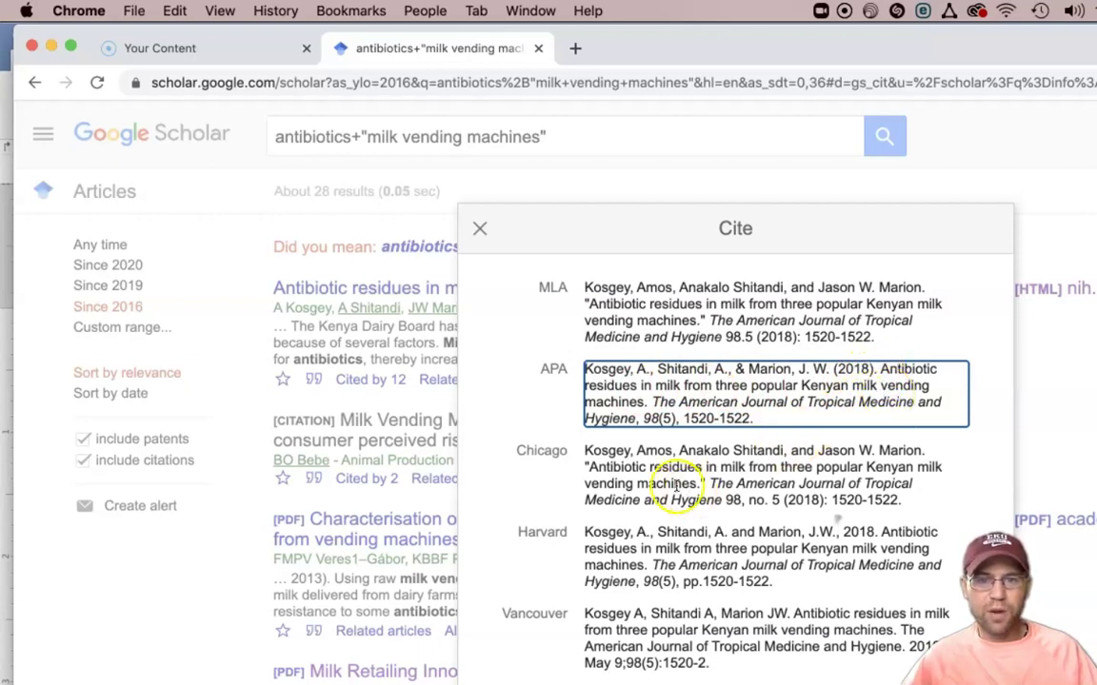
{"action": "left_click_drag", "start_coordinate": [881, 370], "coordinate": [936, 387]}
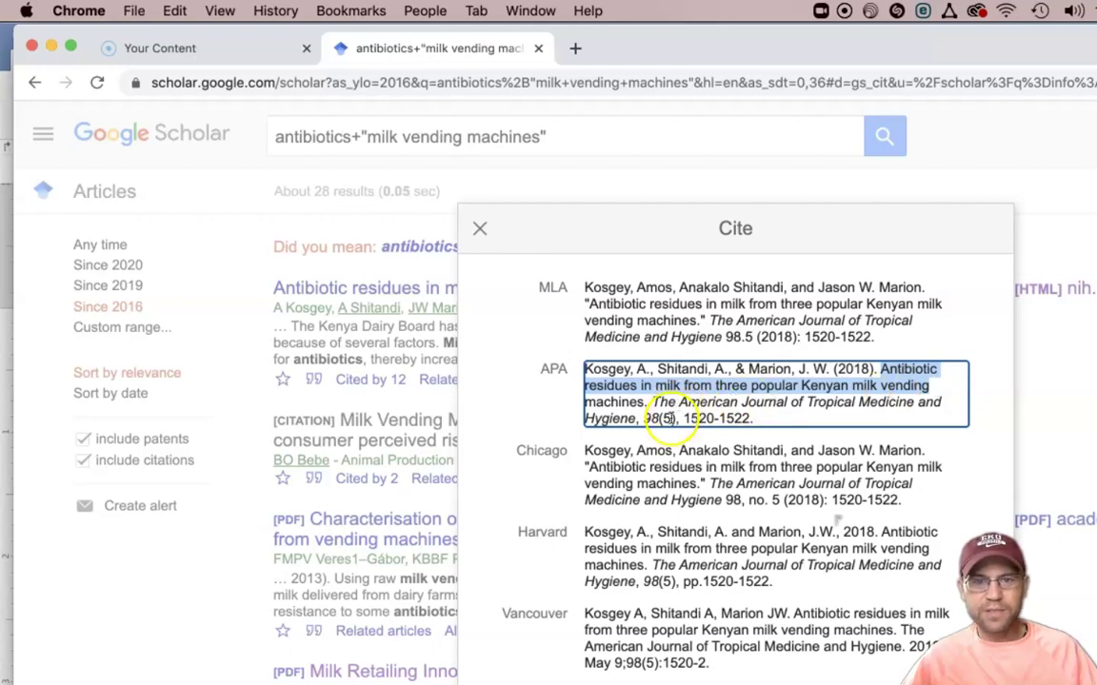
{"action": "left_click", "coordinate": [695, 409]}
{"action": "left_click", "coordinate": [771, 419]}
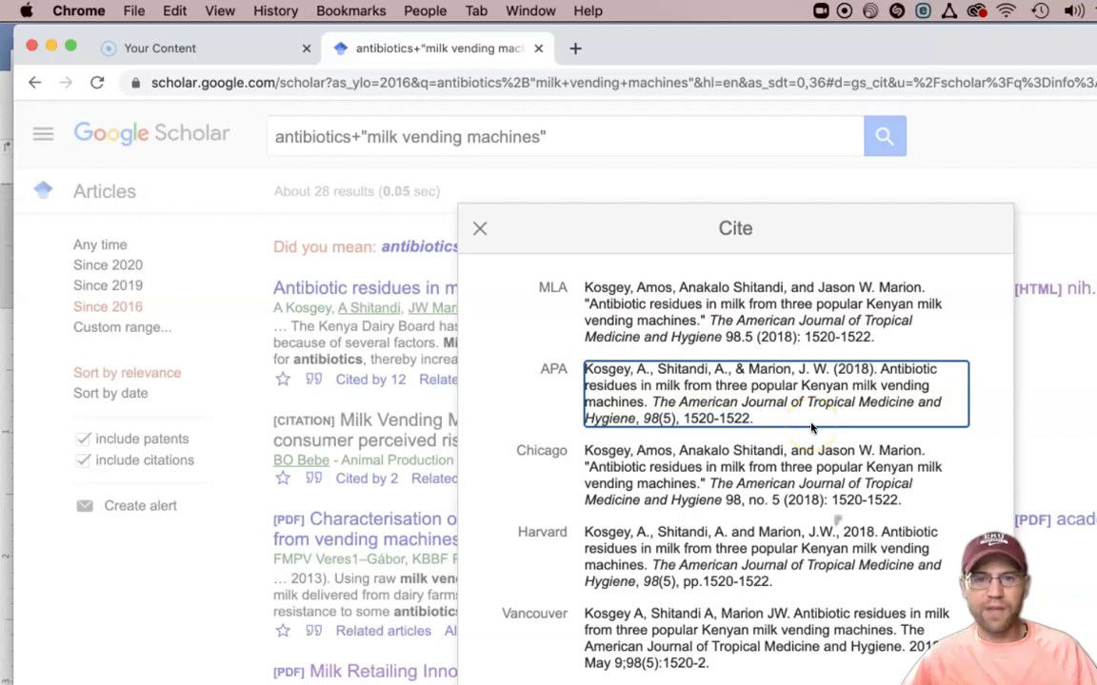
{"action": "left_click", "coordinate": [752, 555]}
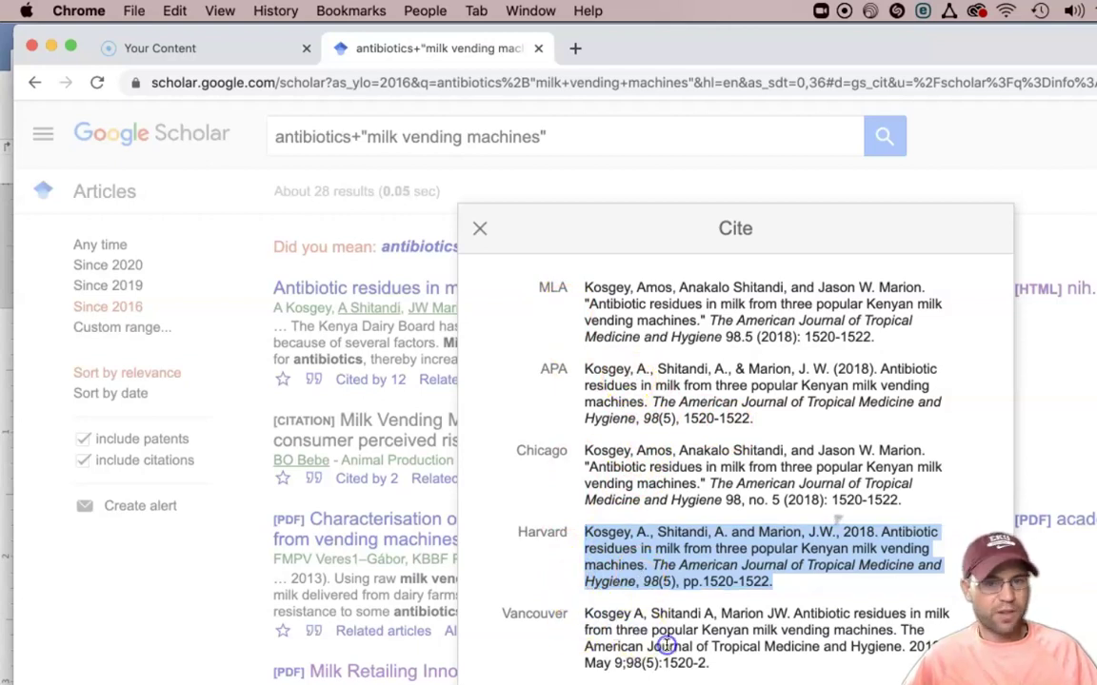
{"action": "left_click", "coordinate": [667, 645]}
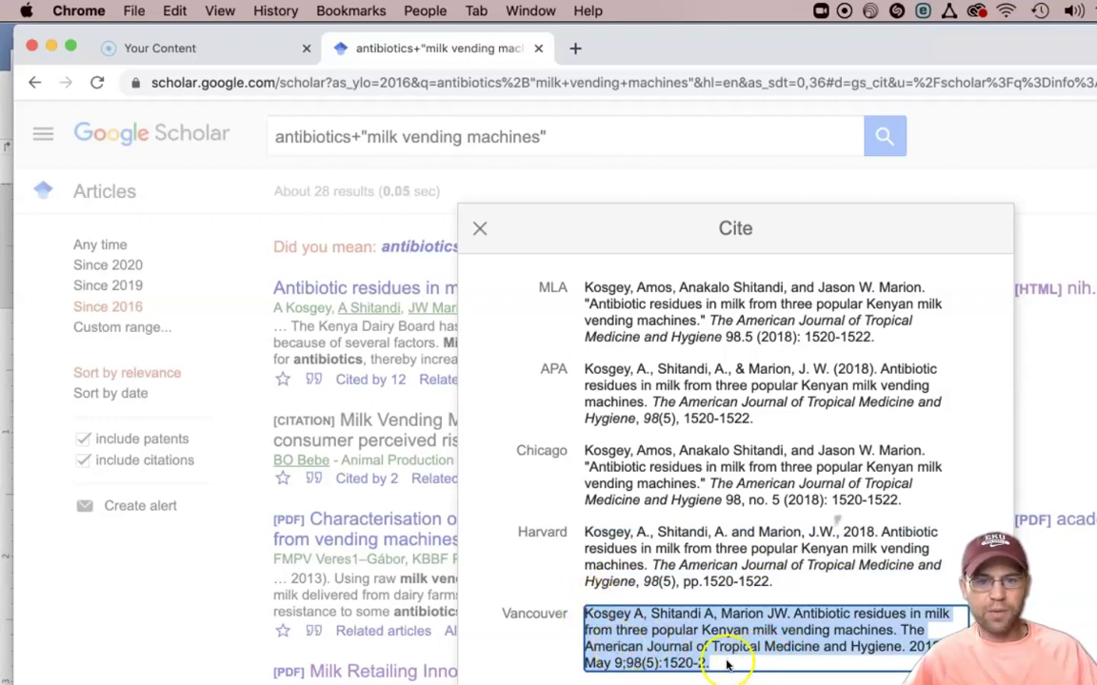
{"action": "left_click", "coordinate": [624, 662]}
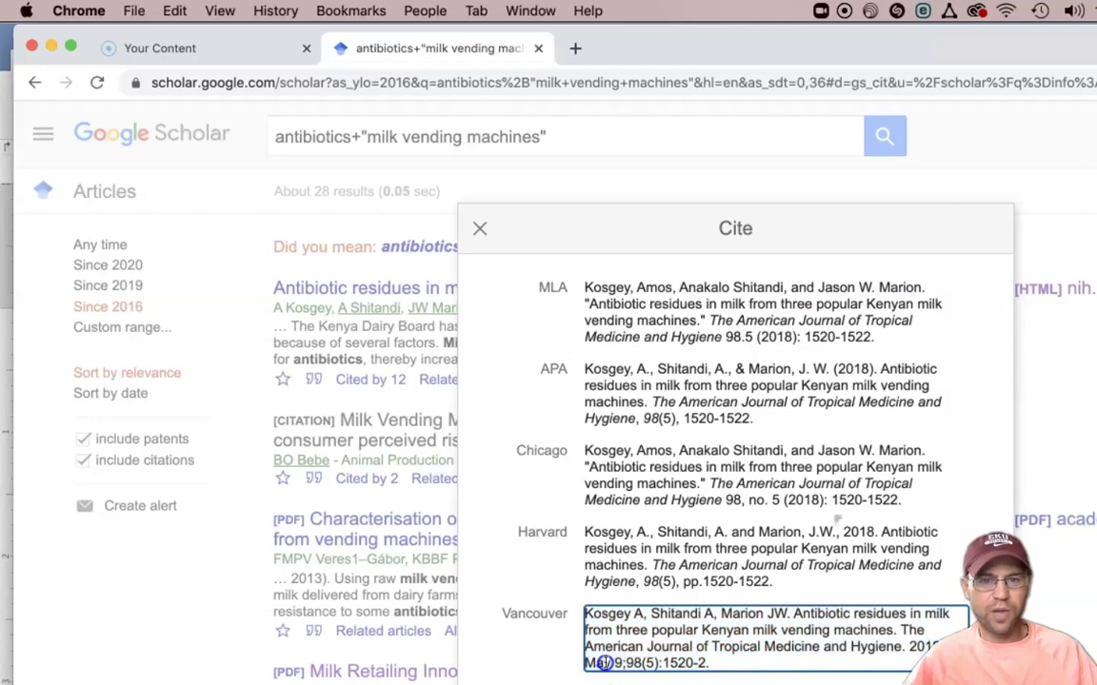
{"action": "left_click_drag", "start_coordinate": [587, 662], "coordinate": [617, 661]}
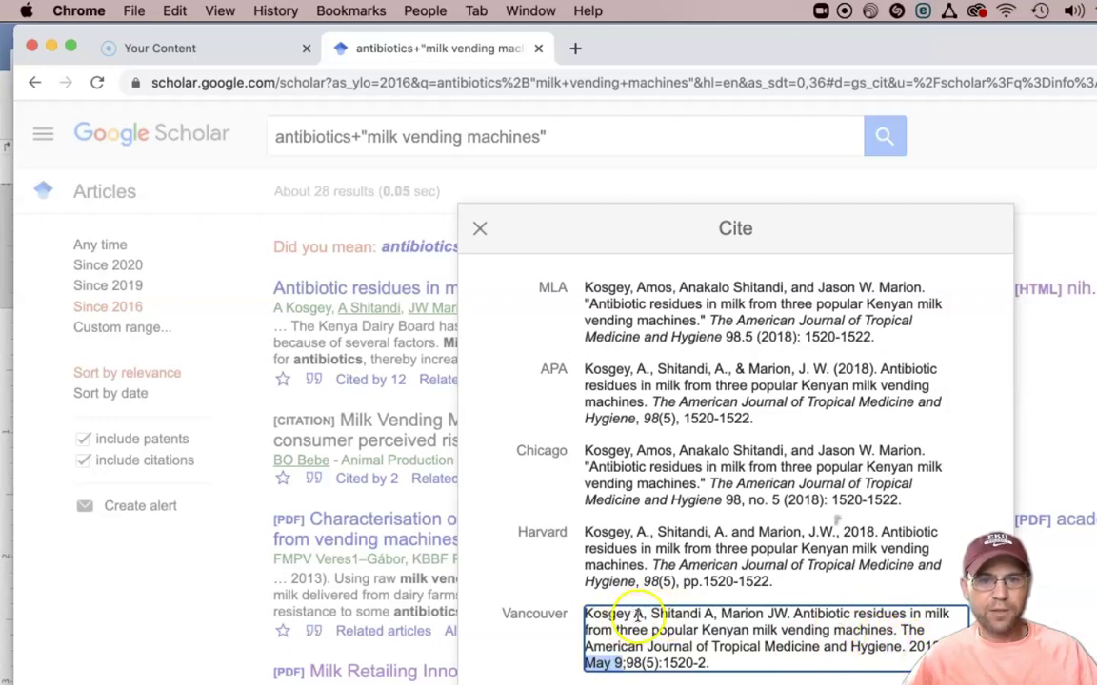
{"action": "left_click", "coordinate": [915, 647]}
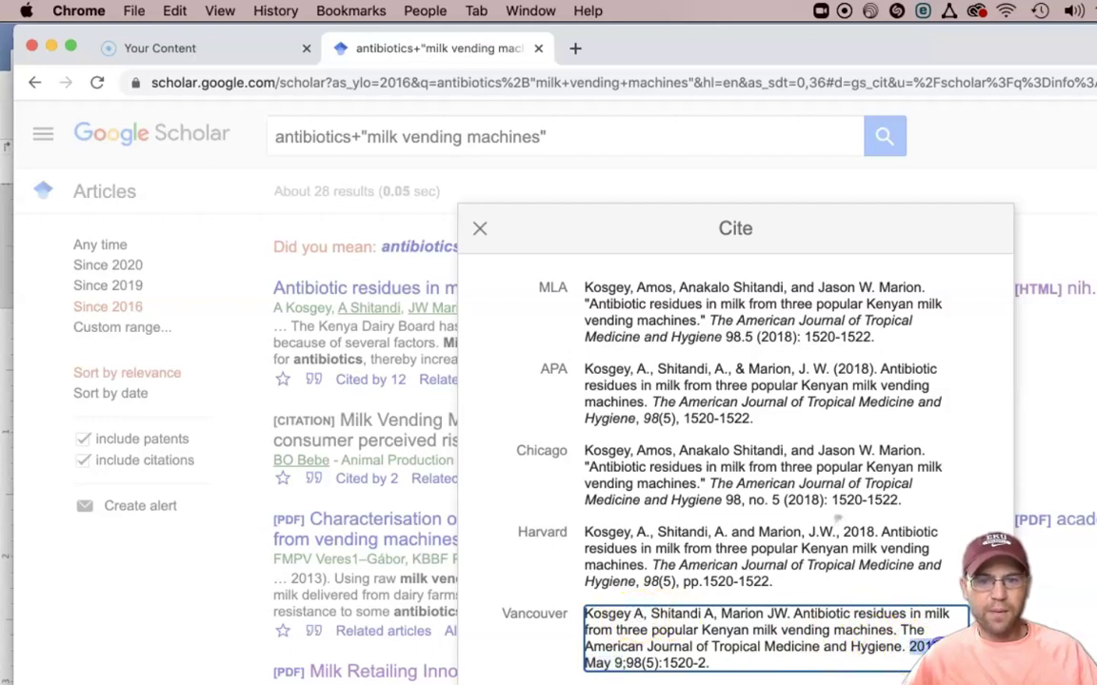
{"action": "left_click", "coordinate": [793, 614]}
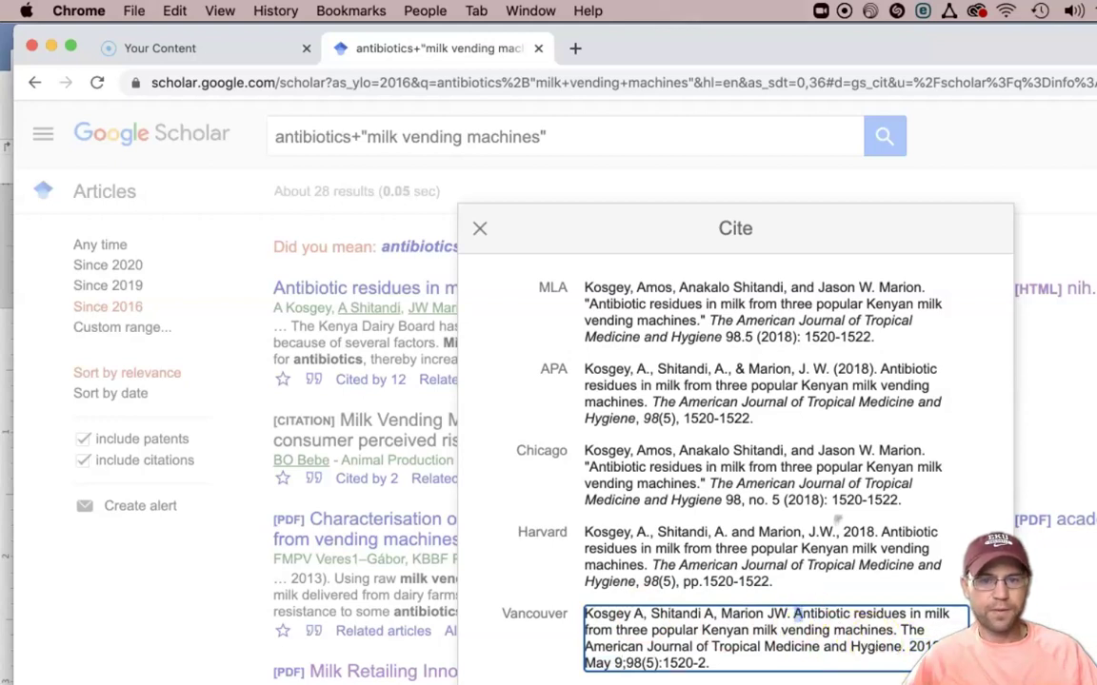
{"action": "left_click", "coordinate": [479, 228]}
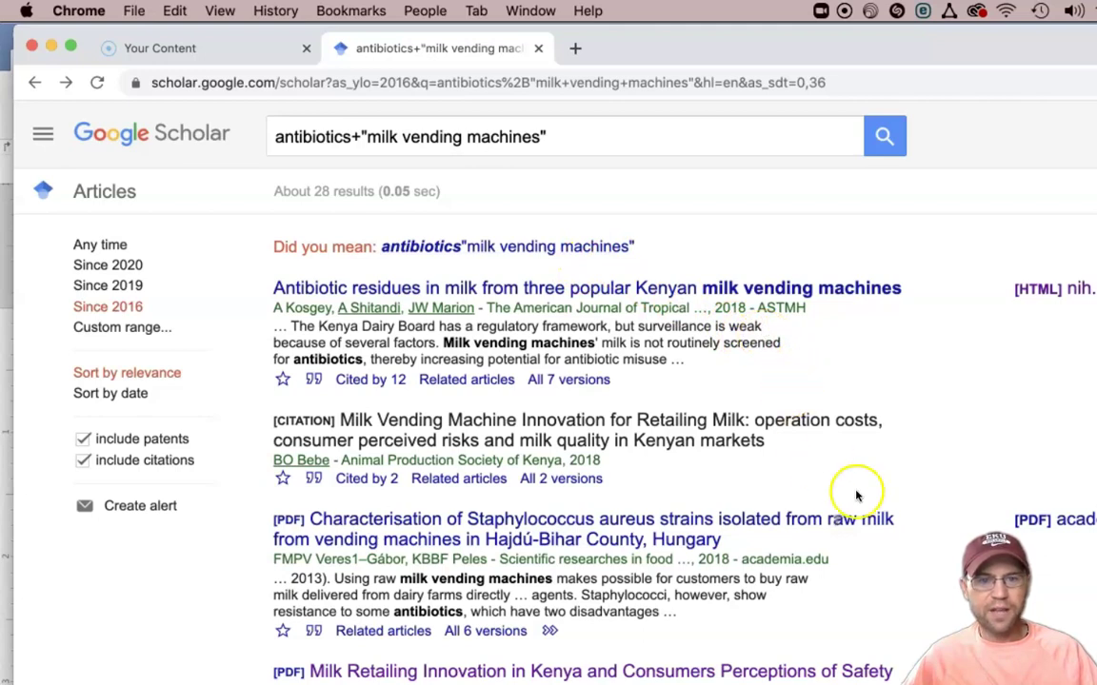
Step: Scroll the since-2016 results list down and back to the top
{"action": "scroll", "coordinate": [857, 497], "scroll_direction": "down", "scroll_amount": 1}
{"action": "scroll", "coordinate": [857, 495], "scroll_direction": "up", "scroll_amount": 1}
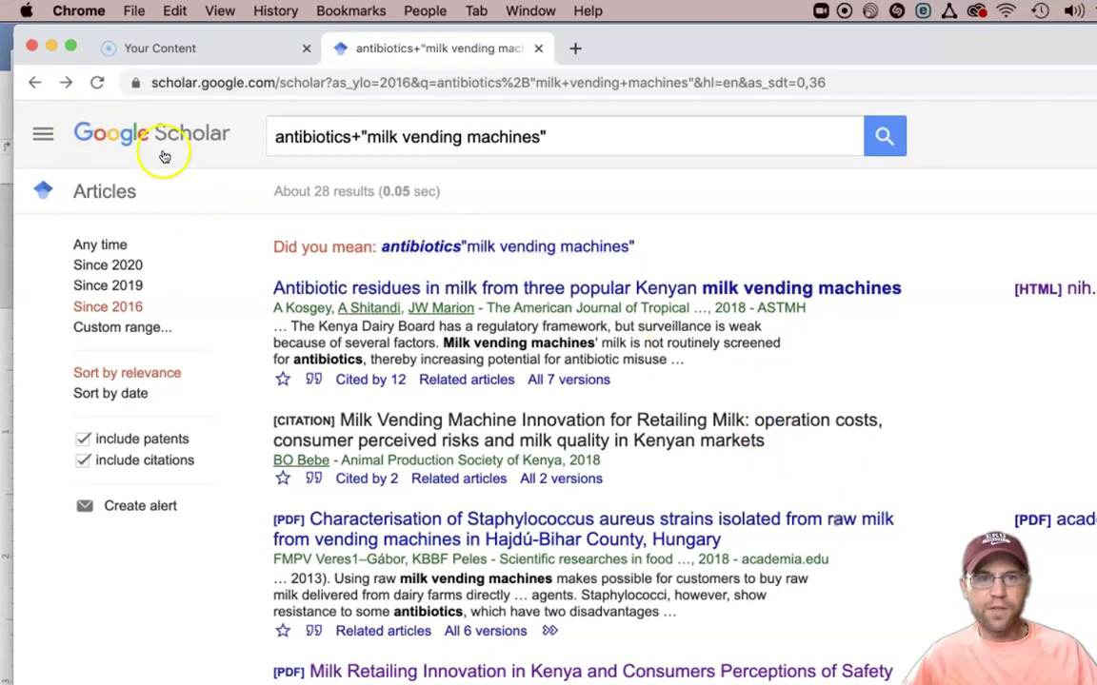